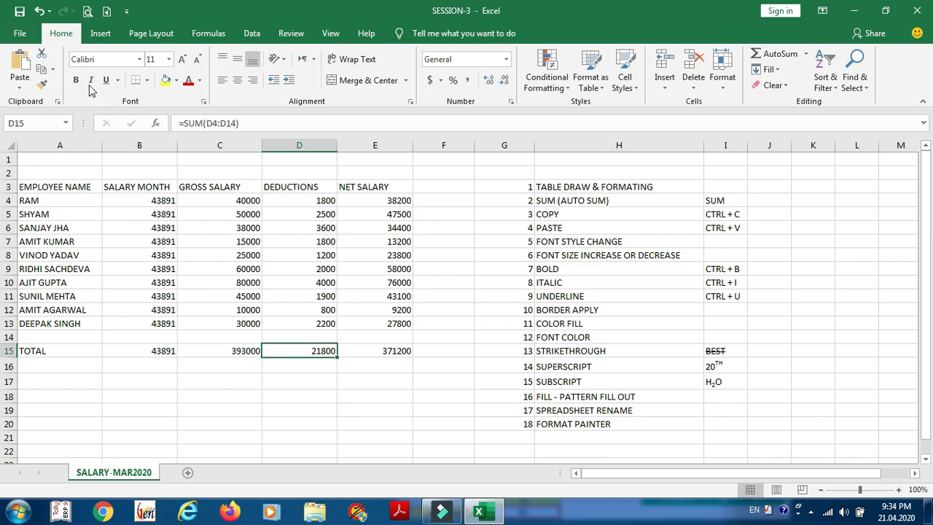
Step: Review the fill colour, font colour, font and pattern fill options for the selected cell without changing its format
click(176, 84)
click(176, 89)
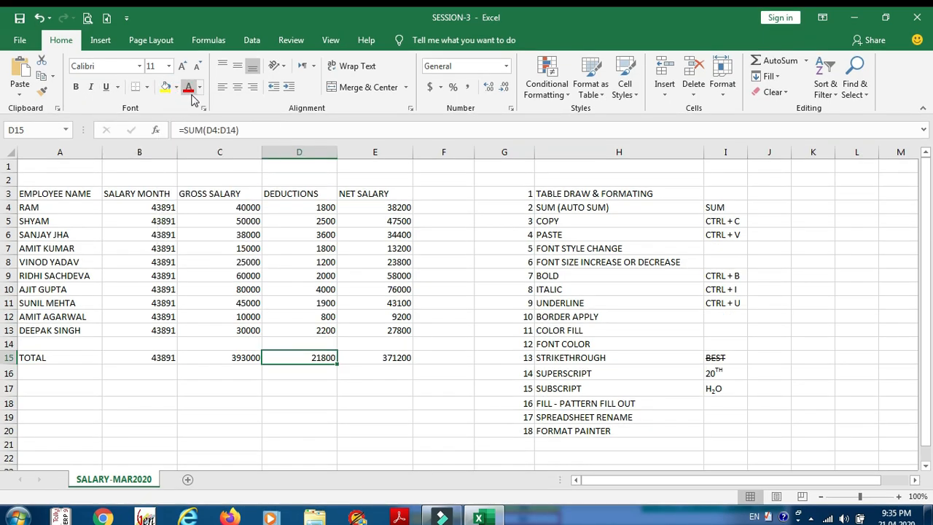
click(200, 90)
click(198, 88)
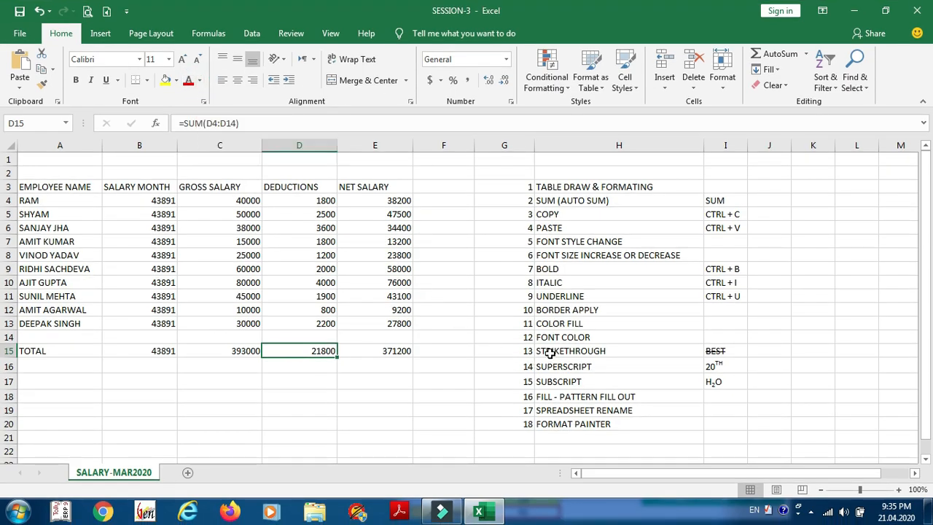
click(204, 102)
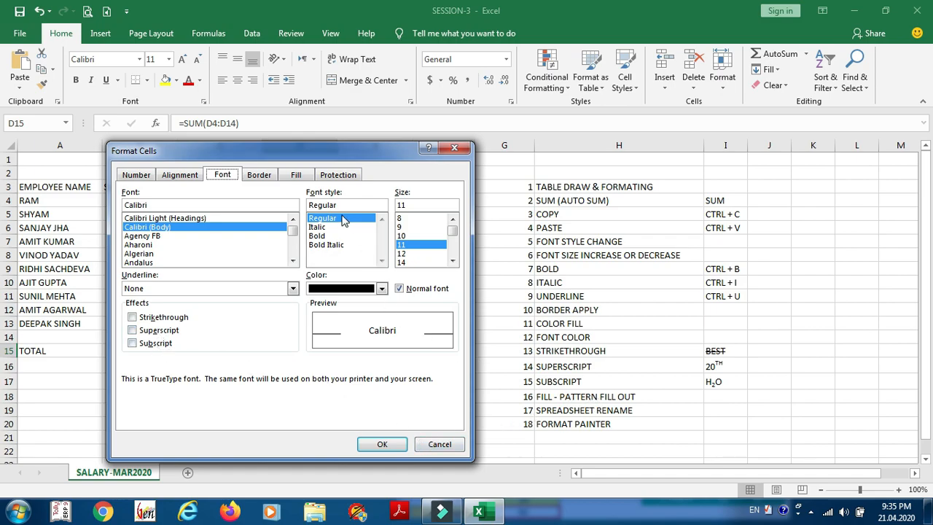
click(293, 177)
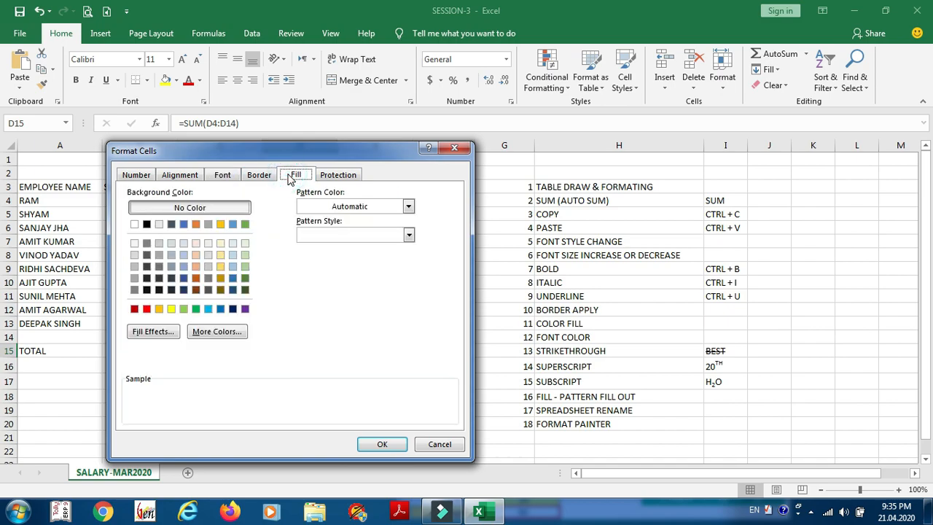
click(313, 234)
click(316, 234)
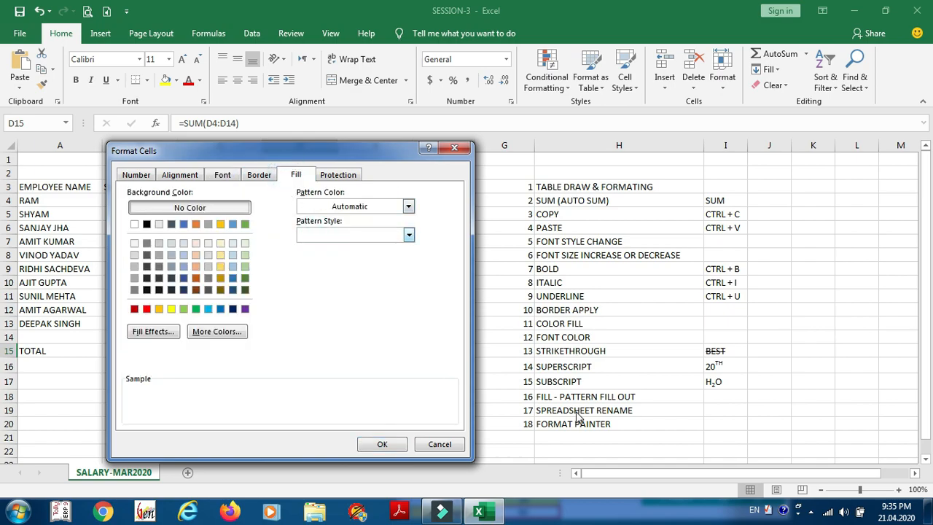
click(453, 451)
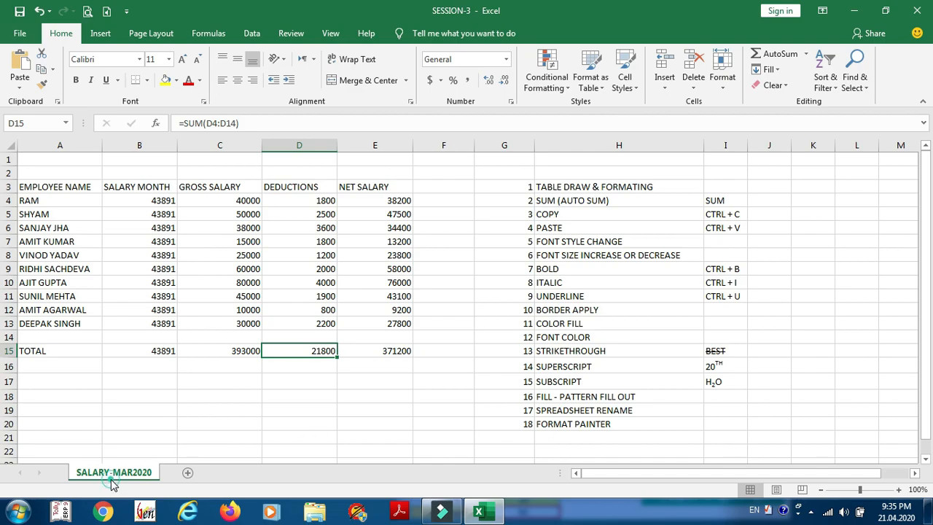
click(181, 424)
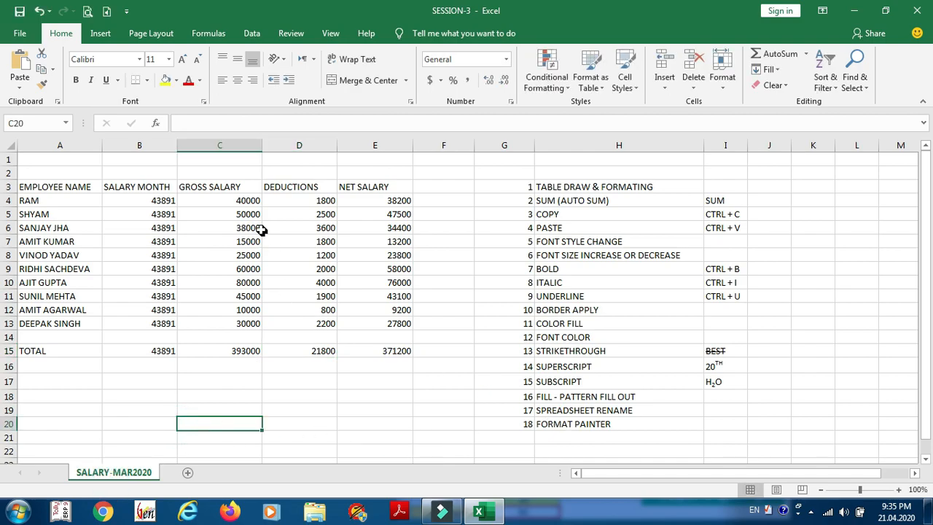
Step: Copy C20's formatting with Format Painter to the top of the SALARY MONTH column, and repeat from there onto H4:H5
click(47, 86)
drag(129, 187, 132, 210)
click(42, 85)
drag(548, 201, 547, 213)
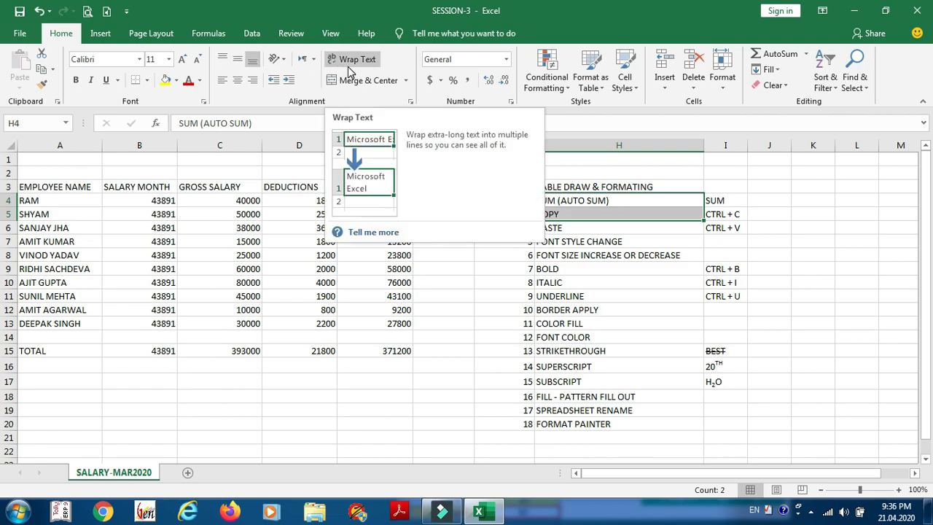
Step: Make row 3 about four times taller and cycle the SALARY MONTH heading through top, middle and bottom vertical alignment
click(141, 189)
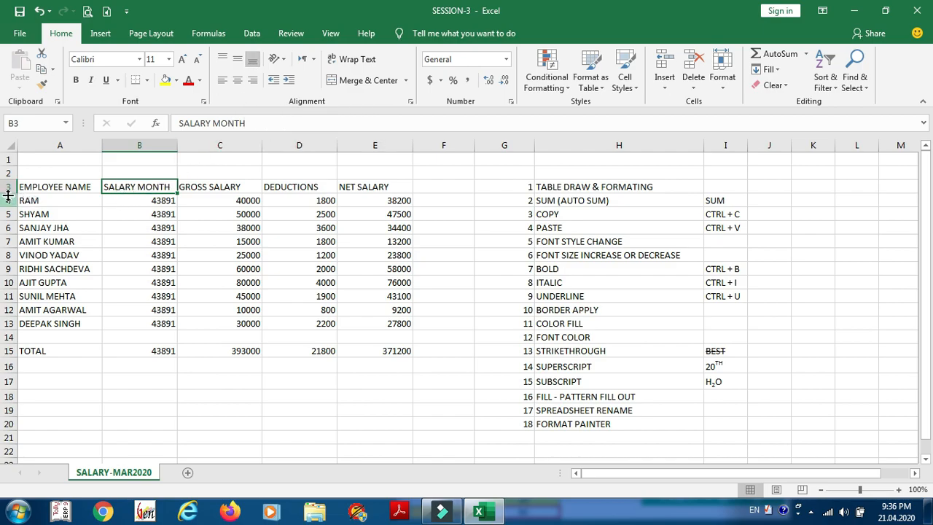
drag(9, 193, 10, 234)
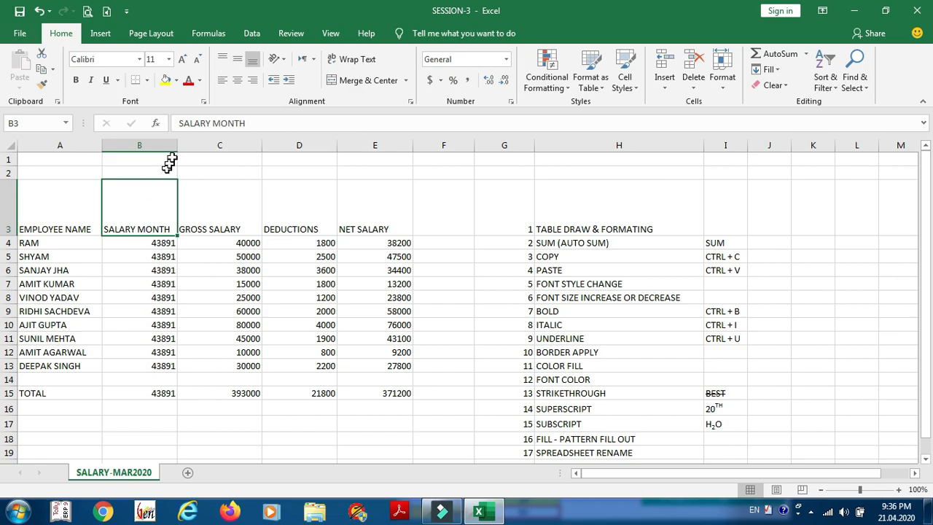
click(222, 59)
click(237, 59)
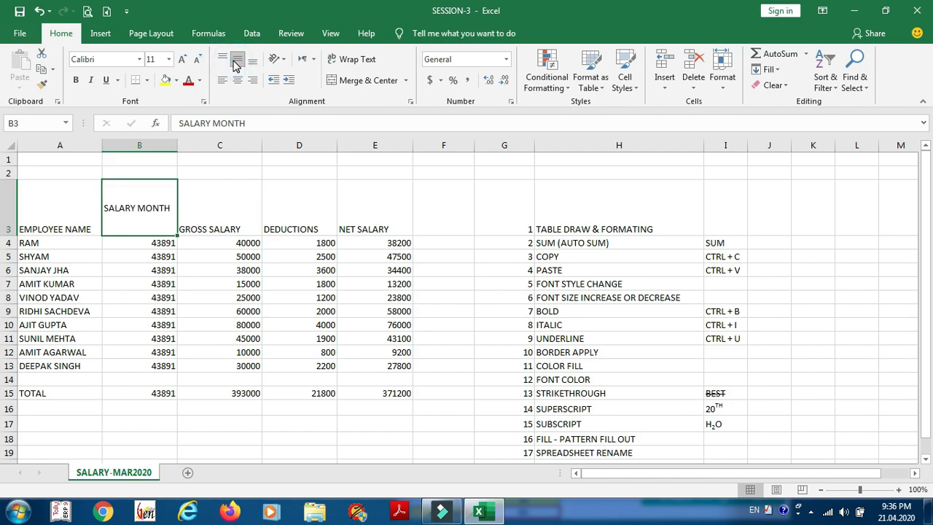
click(252, 60)
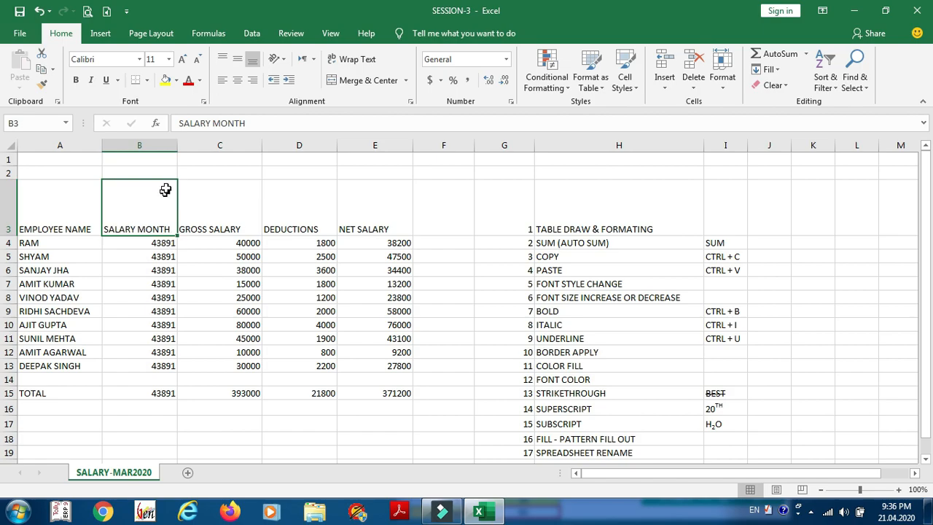
Step: Widen column B to about double and try centre, right and middle alignments on the SALARY MONTH heading, ending at bottom left
drag(178, 145, 246, 140)
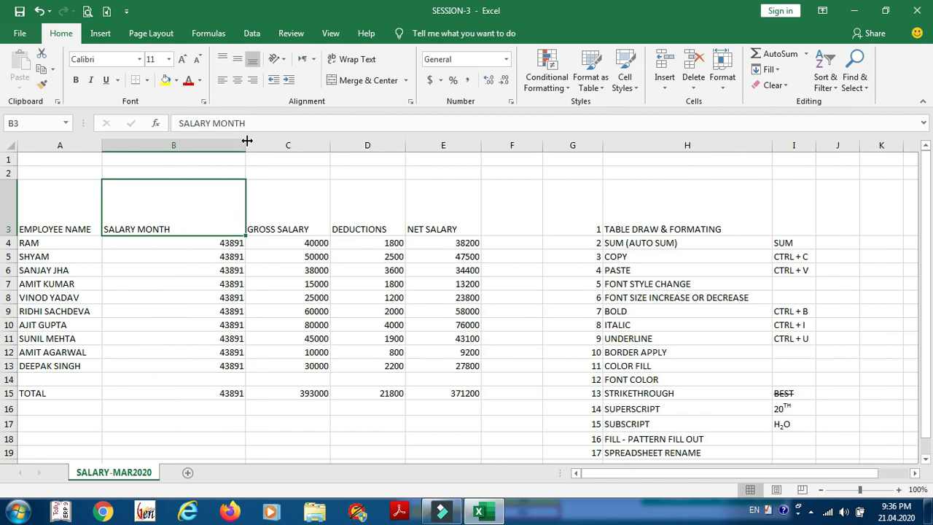
click(238, 82)
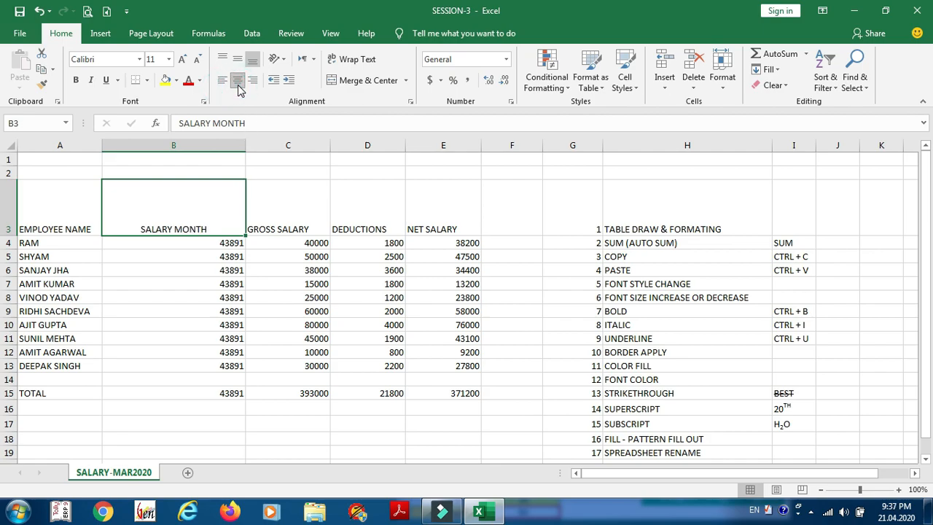
click(252, 80)
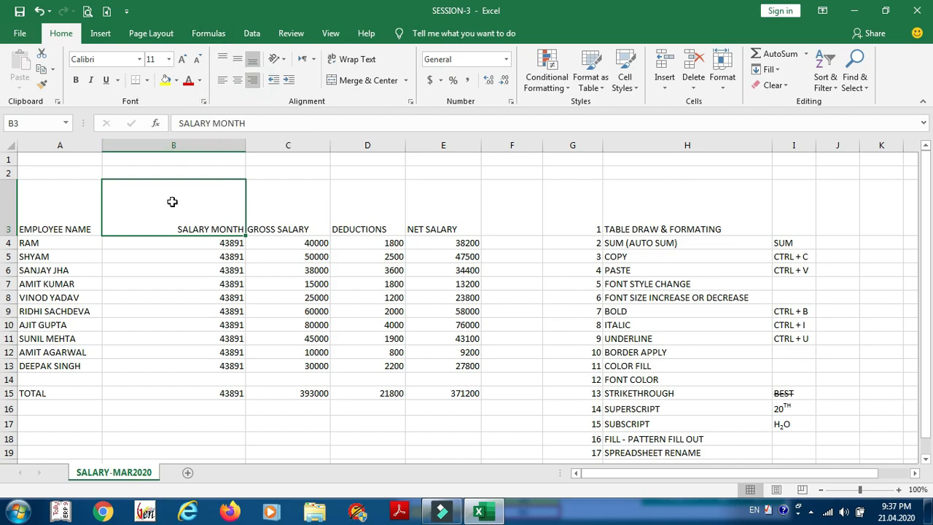
click(237, 59)
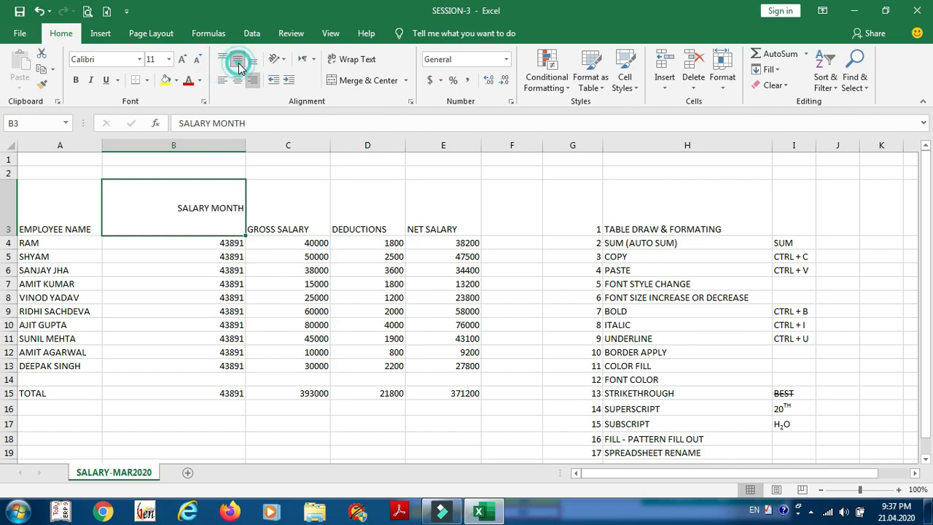
click(251, 60)
click(237, 80)
click(223, 79)
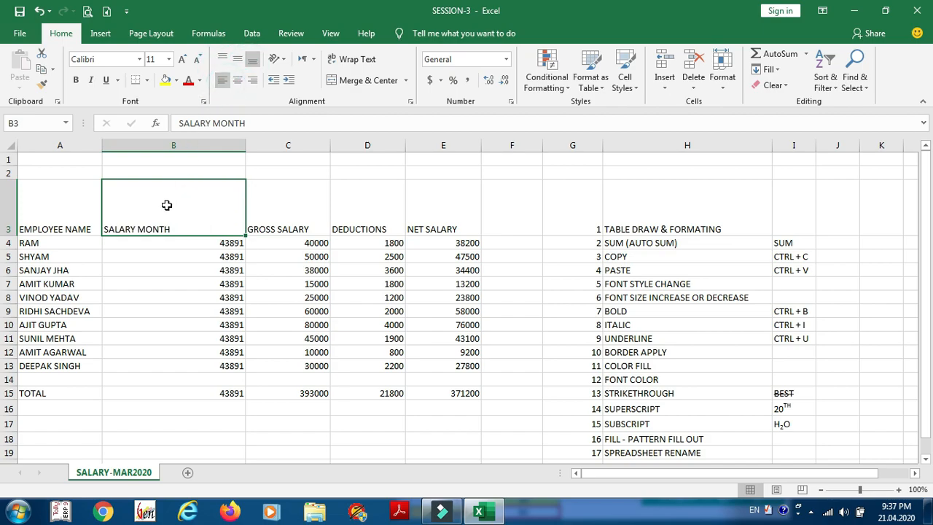
Step: Try the SALARY MONTH heading in each orientation: Angle Counterclockwise, Angle Clockwise, Vertical Text, Rotate Text Up and Rotate Text Down
click(281, 60)
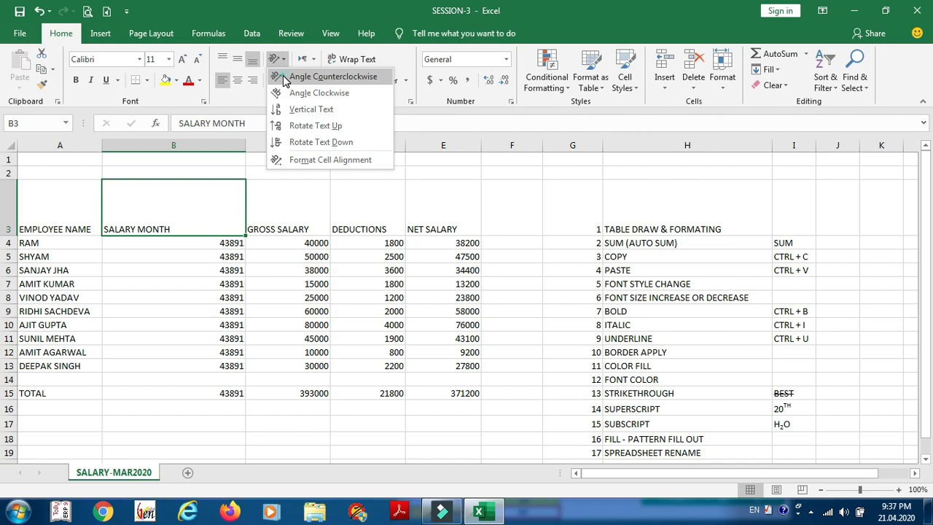
click(284, 77)
click(280, 59)
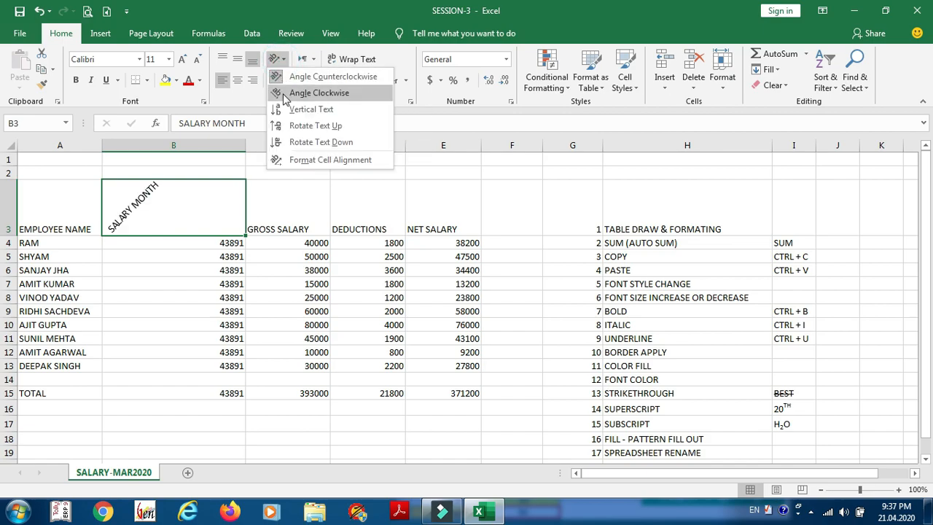
click(284, 94)
click(280, 59)
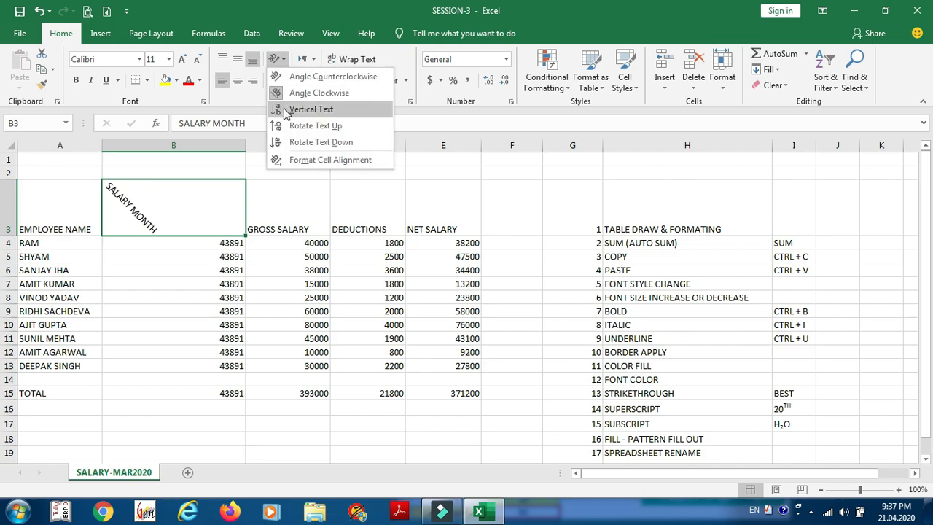
click(284, 109)
click(279, 59)
click(286, 124)
click(280, 59)
click(285, 139)
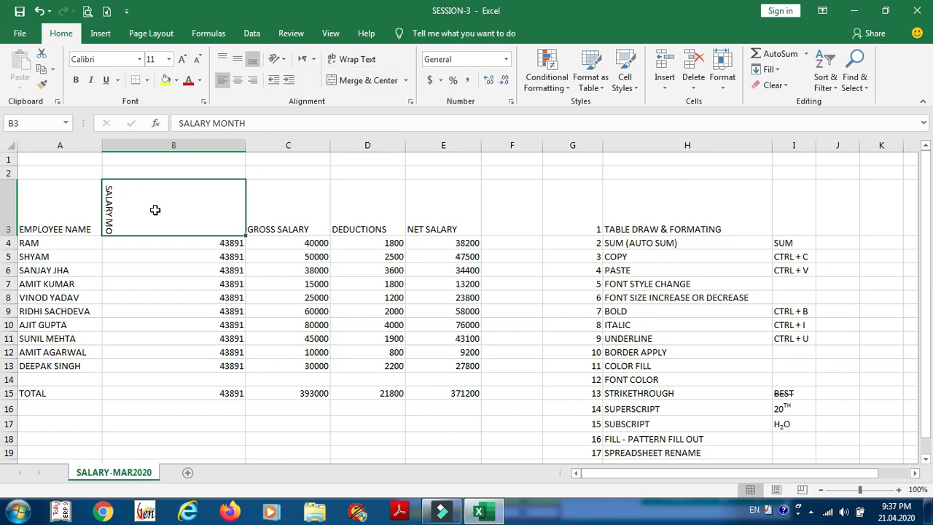
Step: Try Fill as the horizontal alignment of the SALARY MONTH heading in the cell alignment settings, and undo it
click(280, 59)
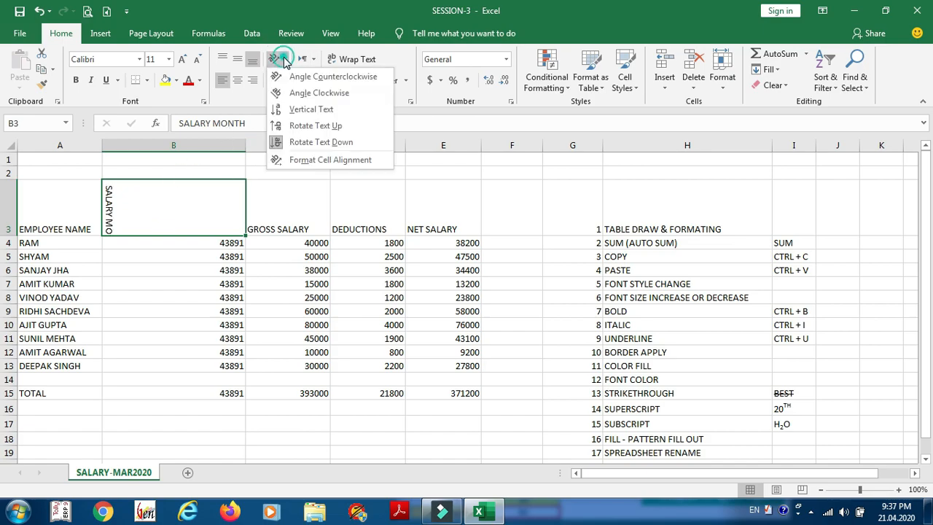
click(290, 162)
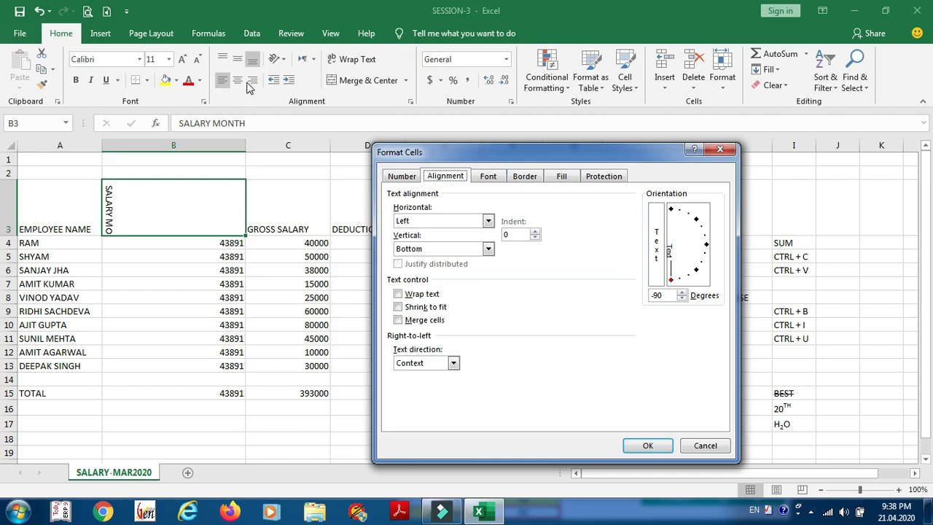
click(420, 219)
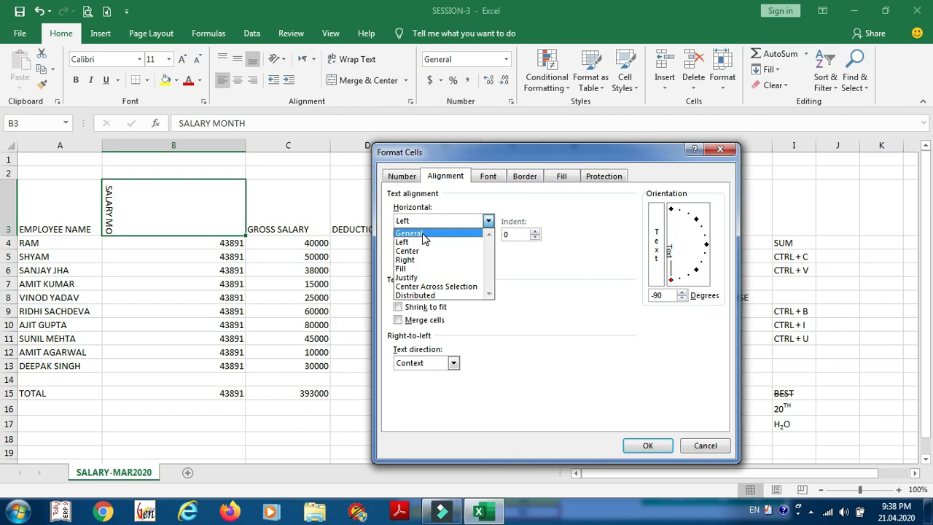
click(402, 269)
click(646, 444)
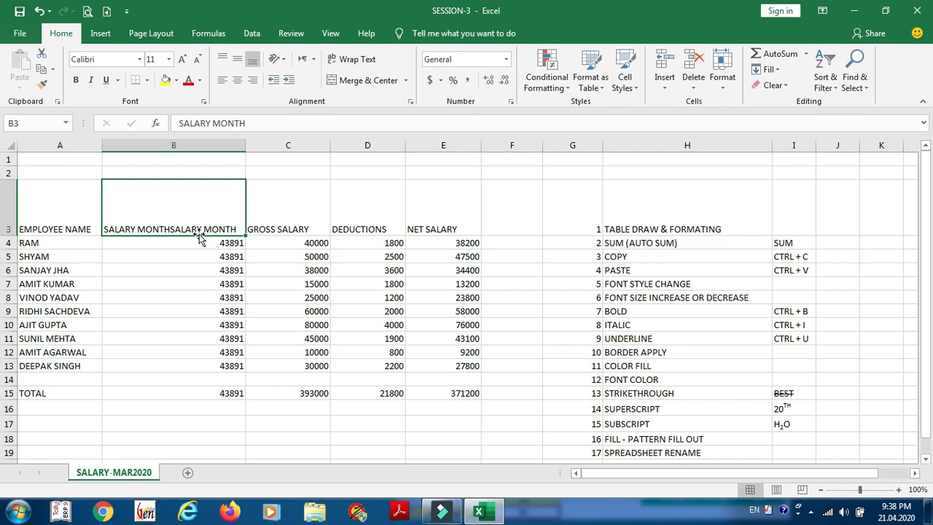
click(39, 11)
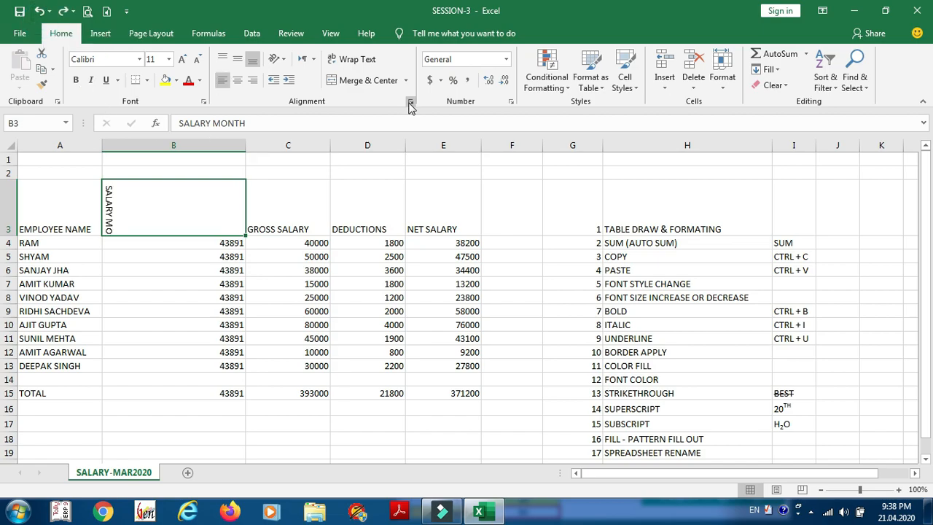
Step: Set the SALARY MONTH heading's horizontal alignment to Center Across Selection in the cell alignment settings
click(277, 60)
click(290, 158)
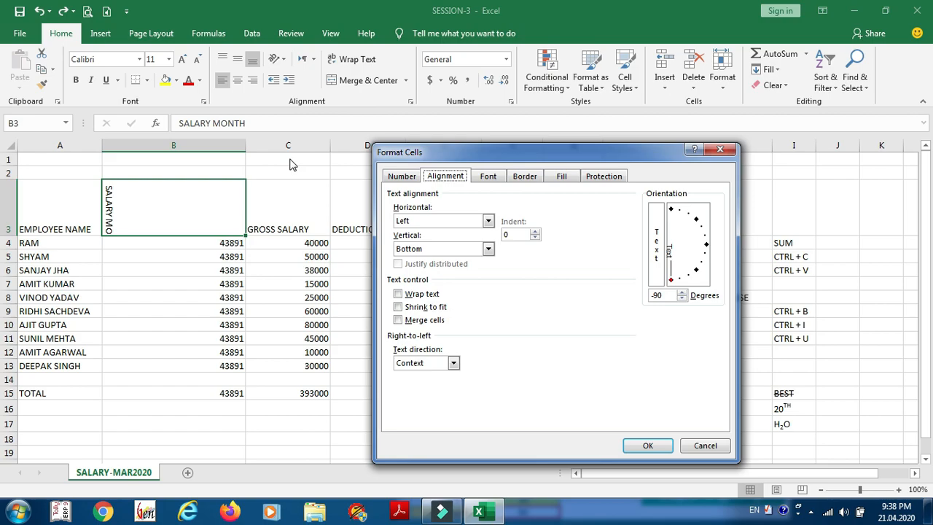
click(488, 220)
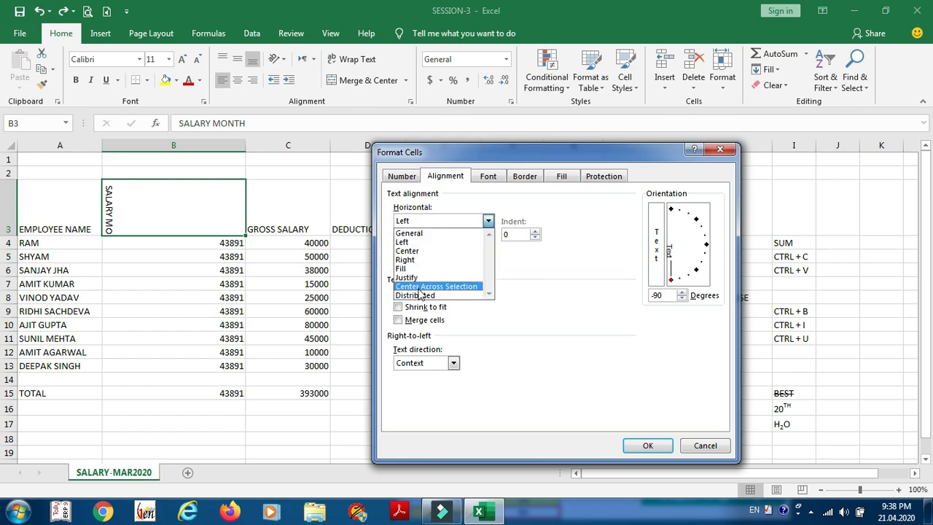
click(420, 287)
click(635, 444)
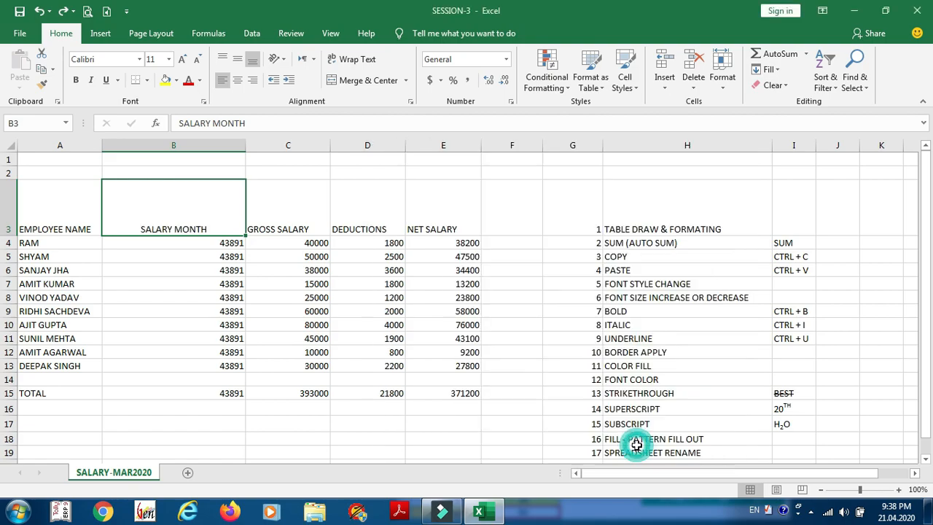
Step: Set the SALARY MONTH heading's horizontal alignment to Distributed (Indent) in the cell alignment settings
click(279, 59)
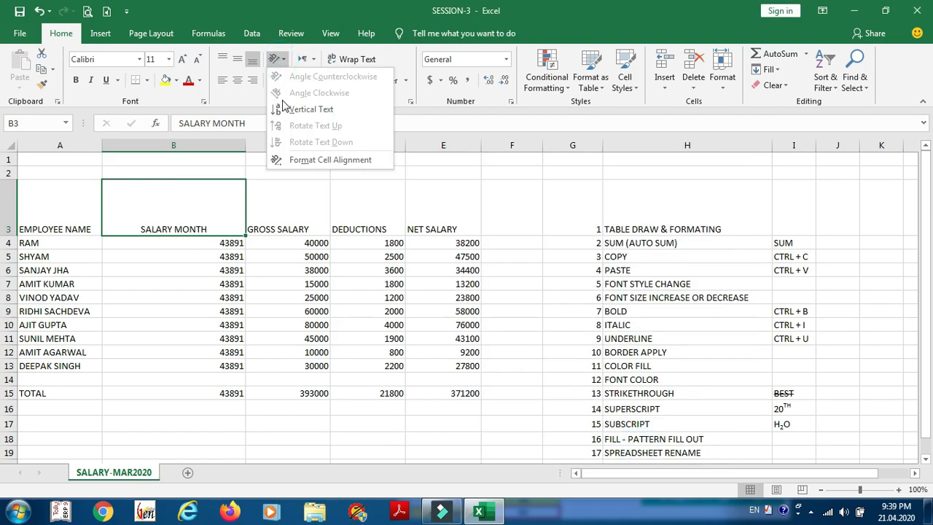
click(295, 159)
click(443, 220)
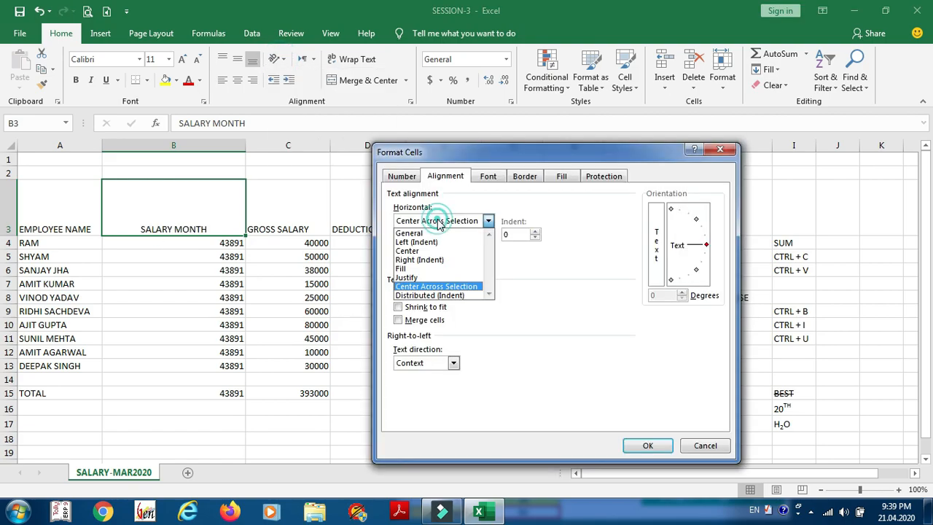
click(429, 296)
click(630, 445)
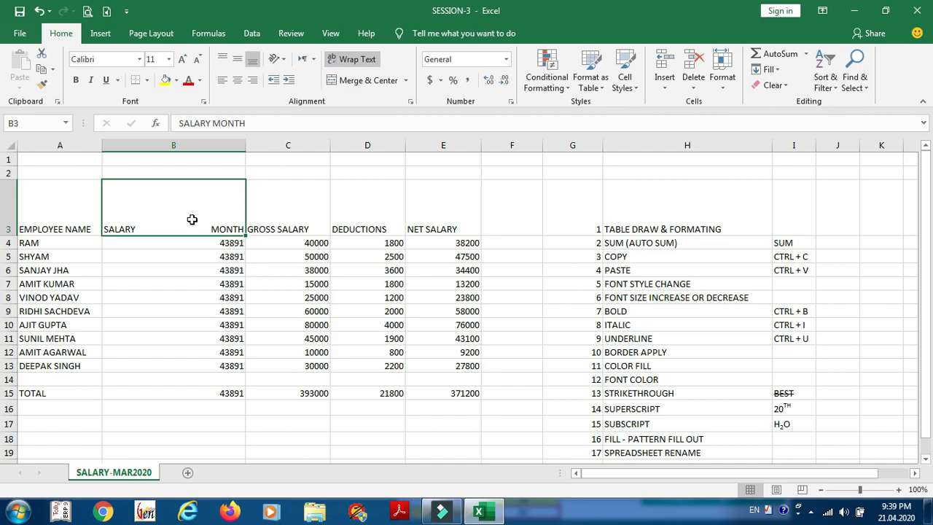
Step: Replace the SALARY MONTH heading in B3 with a long string of random test letters, and undo the entry
text(ADFADSFADSFADSFADFADFADFADSFADSFASDFADSF)
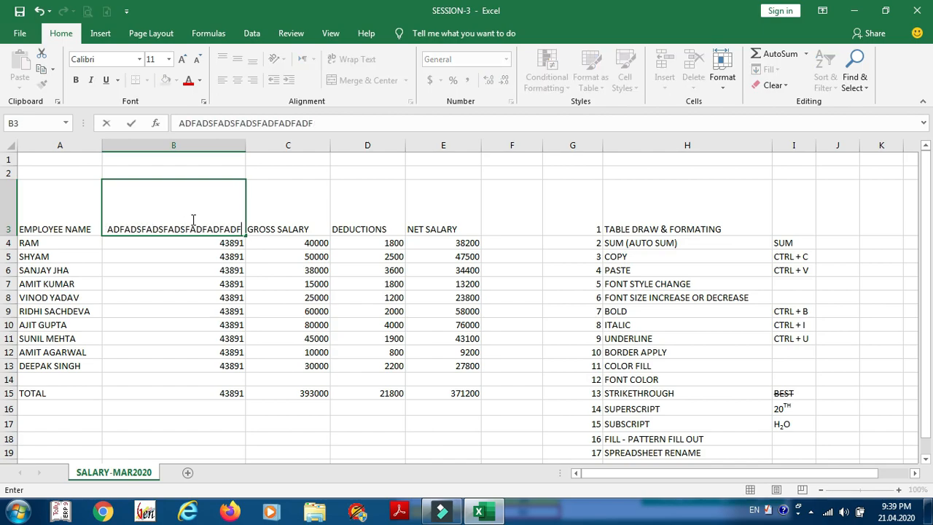
key(Return)
key(ctrl+z)
Step: Set the SALARY MONTH heading's vertical alignment to Justify in the cell alignment settings
click(280, 58)
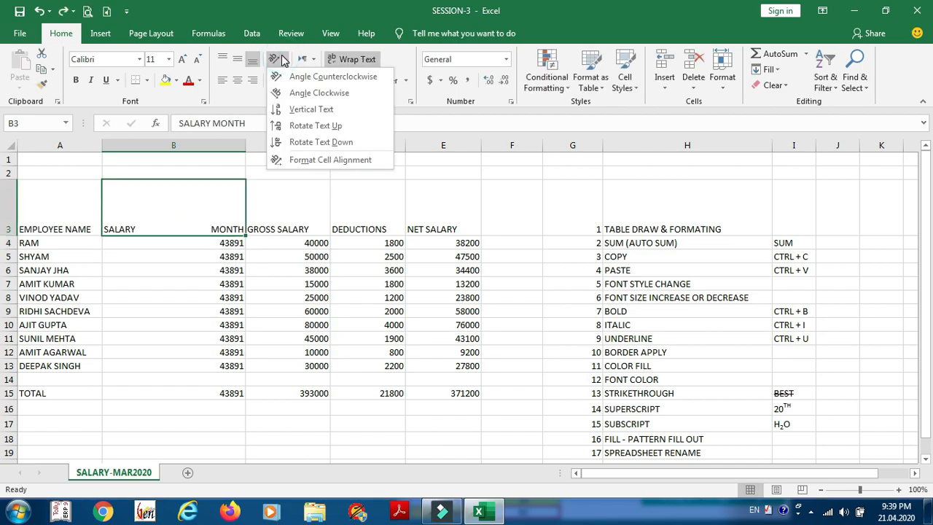
click(291, 156)
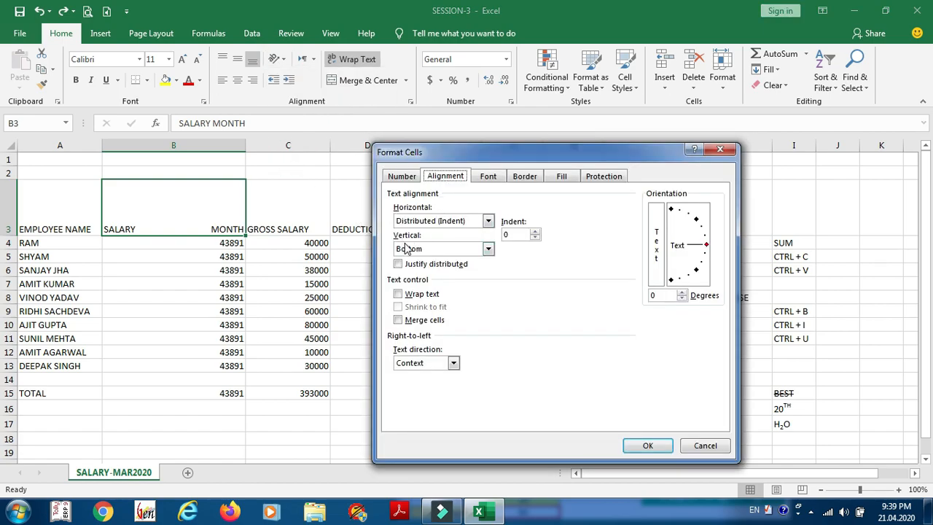
click(405, 249)
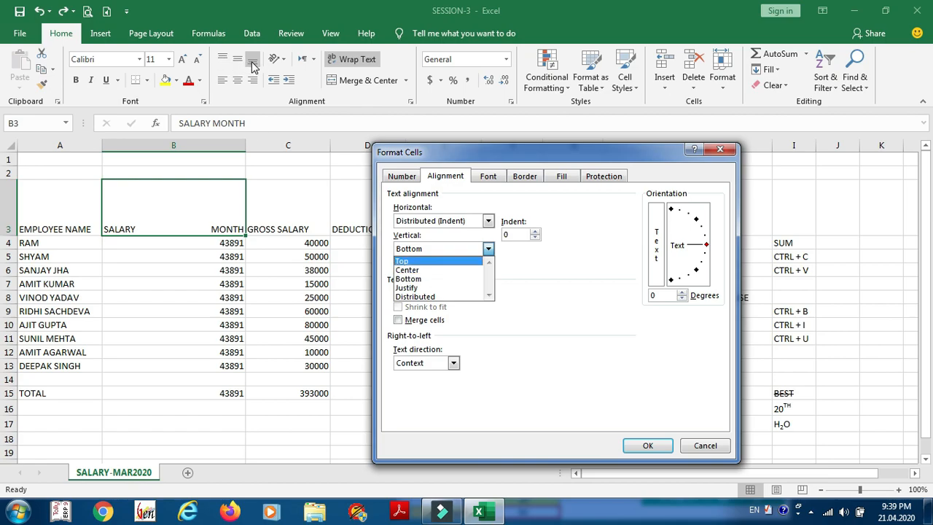
click(406, 287)
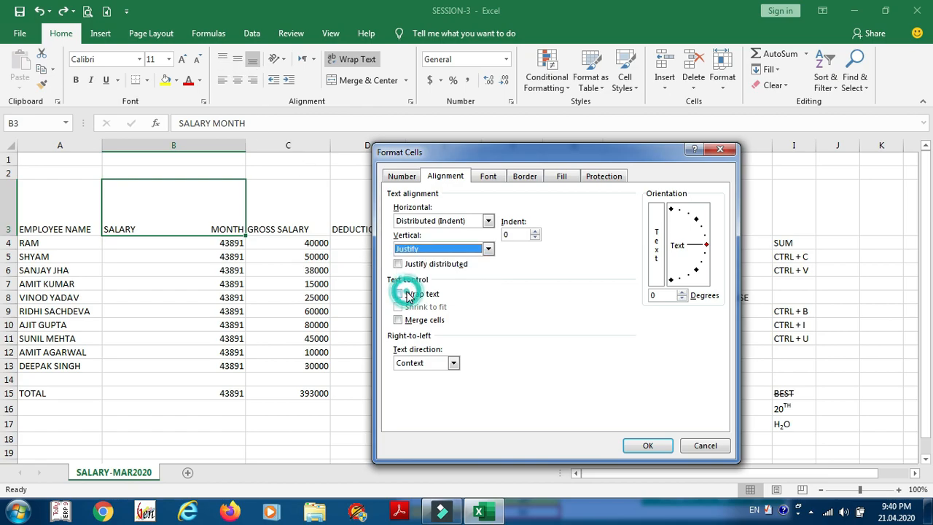
click(644, 444)
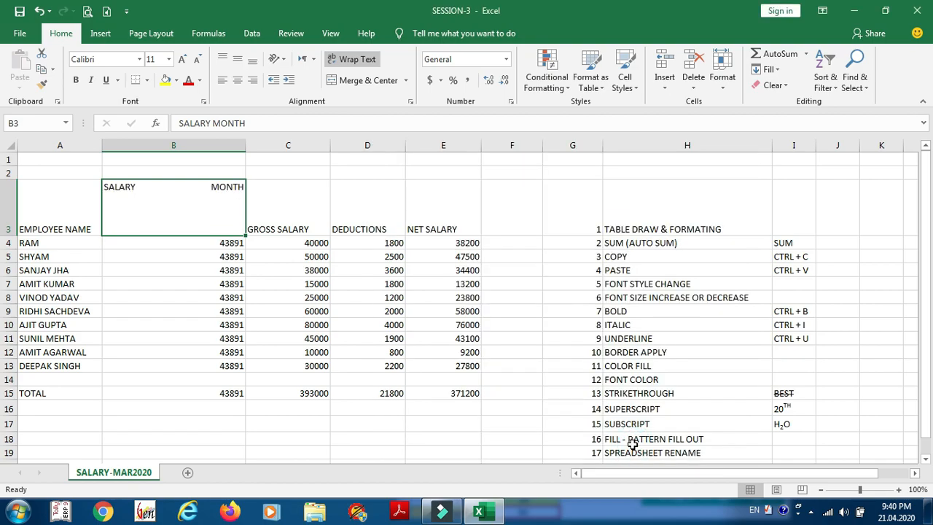
Step: Set the SALARY MONTH heading's vertical alignment to Distributed in the cell alignment settings
click(275, 58)
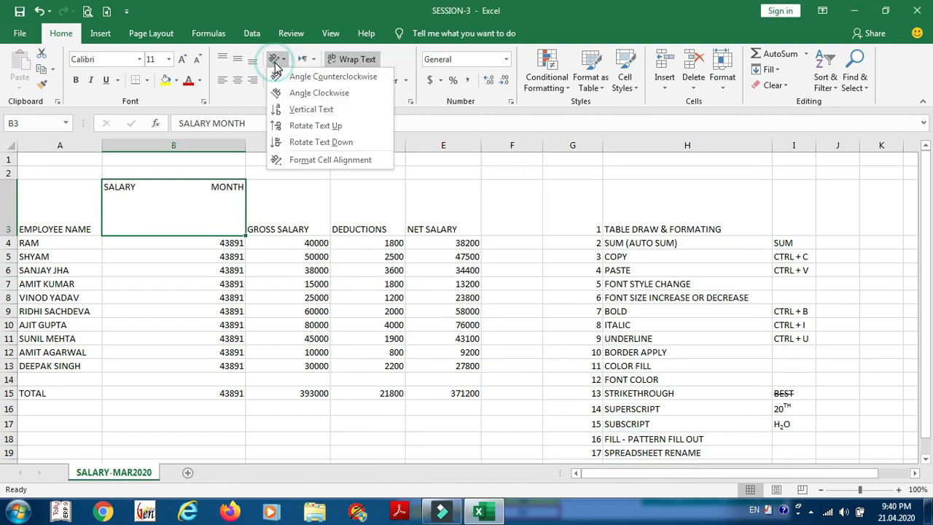
click(295, 158)
click(437, 248)
click(420, 297)
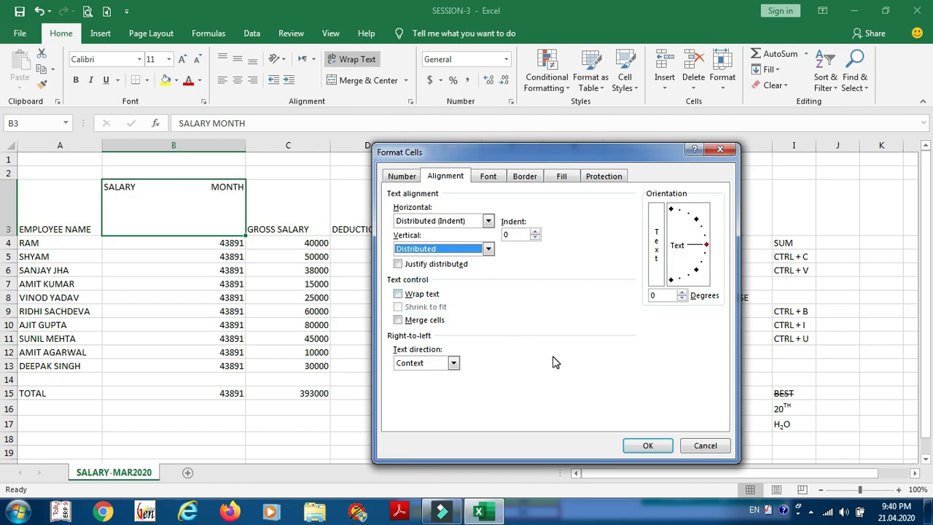
click(628, 446)
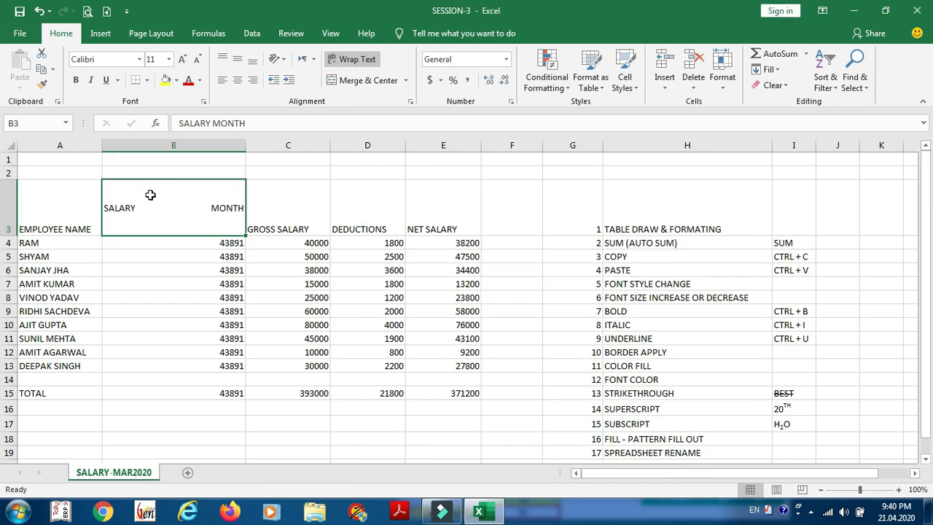
Step: Replace the SALARY MONTH heading in B3 with a long string of repeated FADS letters, and undo the entry
text(FADSFADSFADSFADSFADSFADSFASDFADS)
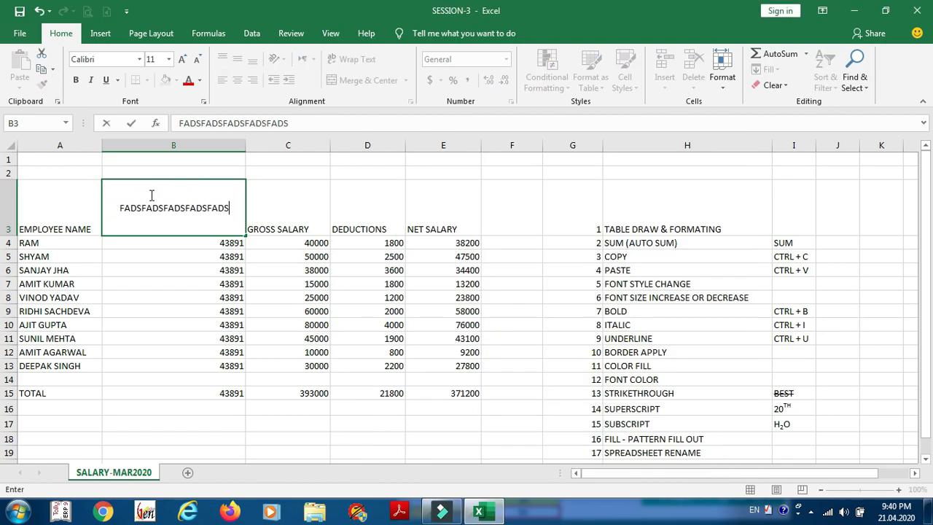
key(Return)
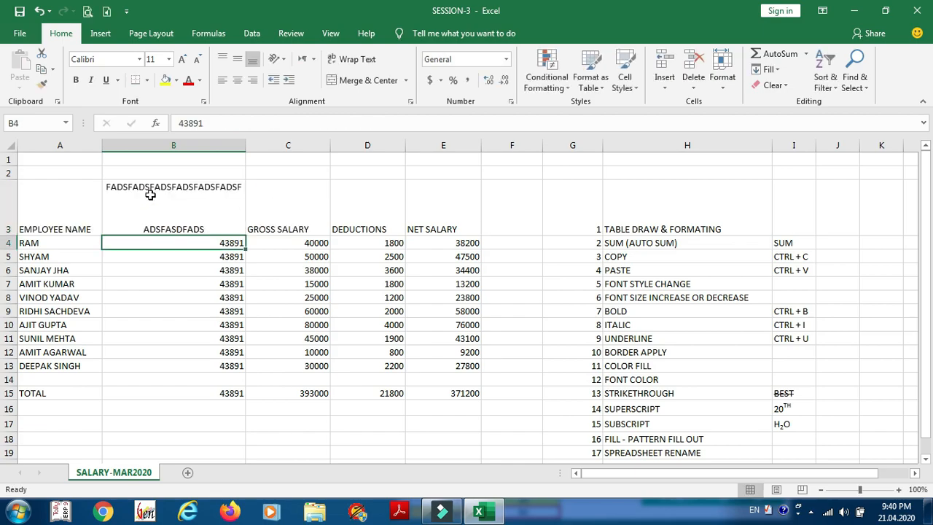
click(150, 195)
key(ctrl+z)
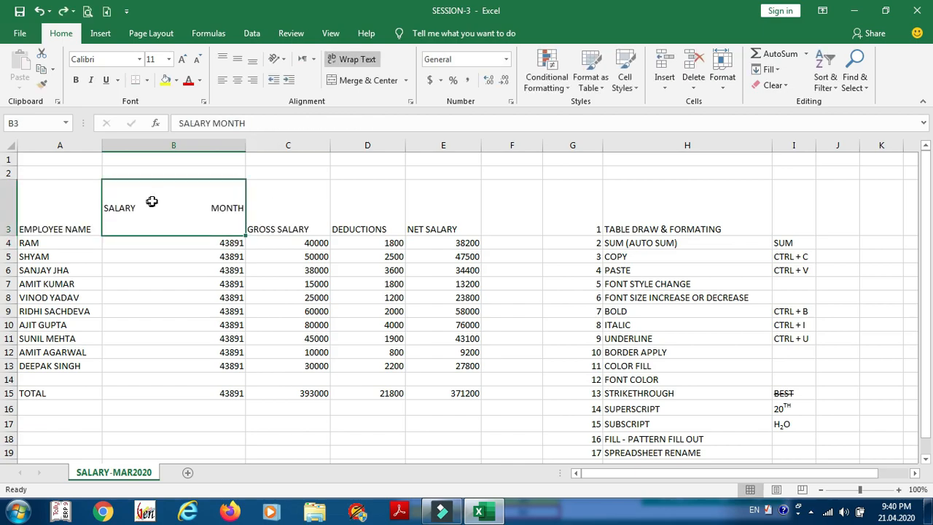
Step: Clear the formats of the SALARY MONTH heading in B3, keeping its text
click(771, 85)
click(780, 118)
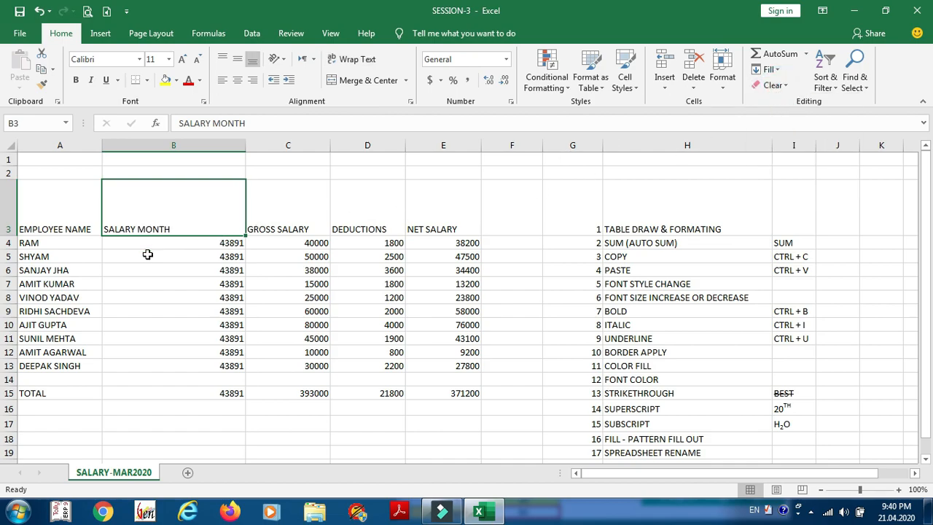
Step: Try an orientation of -18 degrees on the SALARY MONTH heading in the cell alignment settings, and undo it
click(280, 58)
click(289, 158)
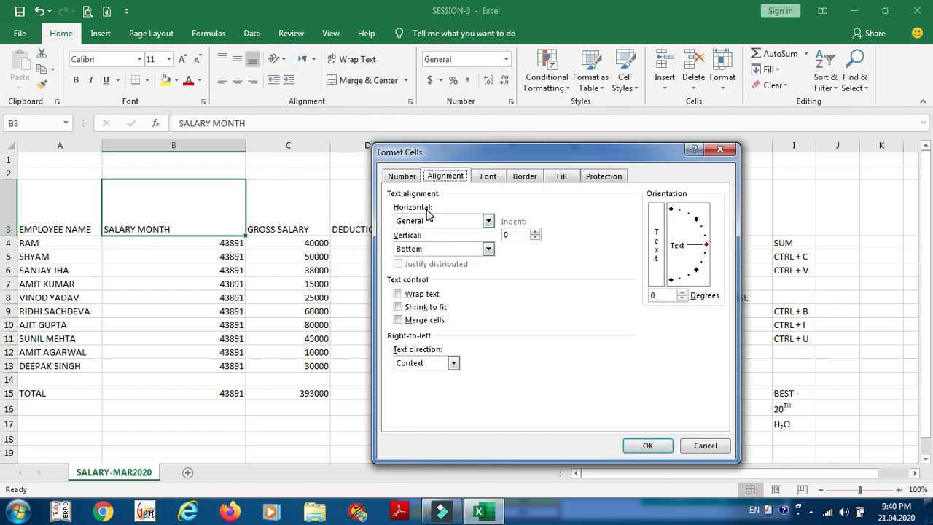
click(721, 149)
click(280, 59)
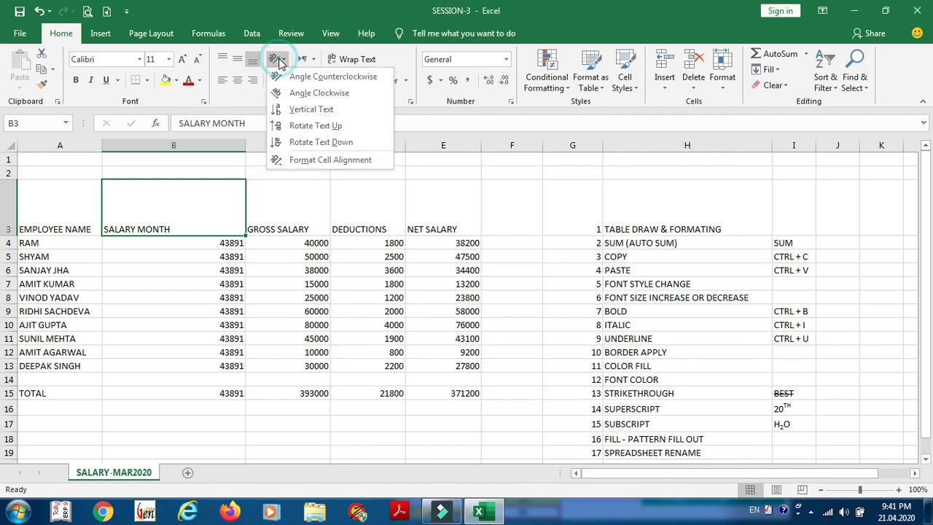
click(294, 159)
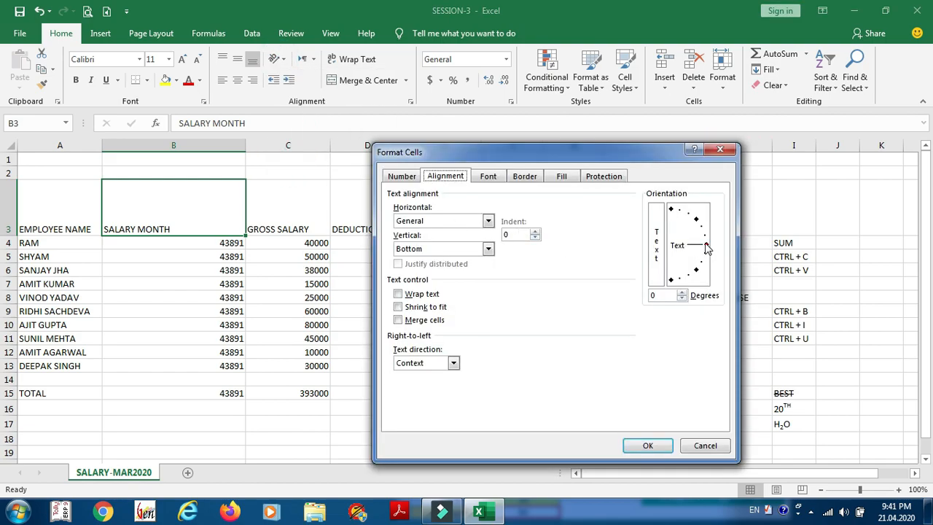
mouse_move(705, 248)
mouse_down()
mouse_move(681, 222)
mouse_move(698, 231)
mouse_move(698, 259)
mouse_up()
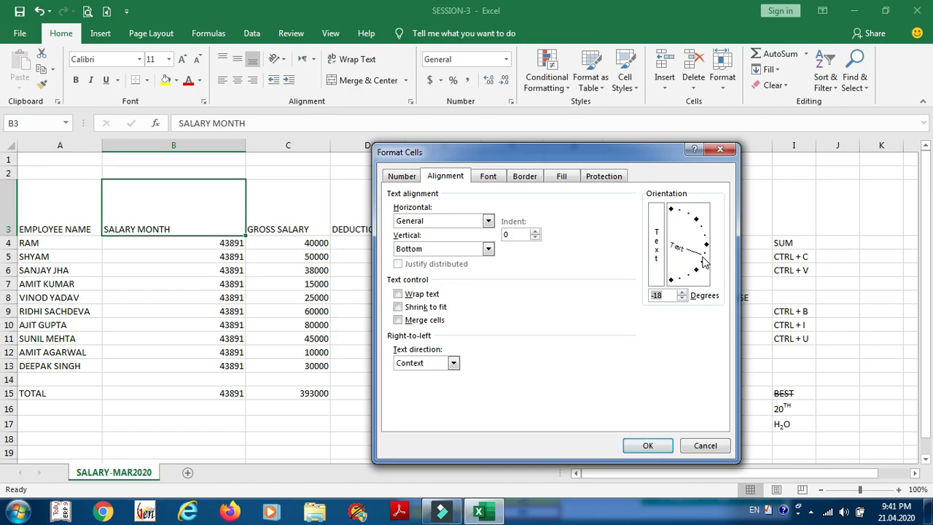
click(648, 445)
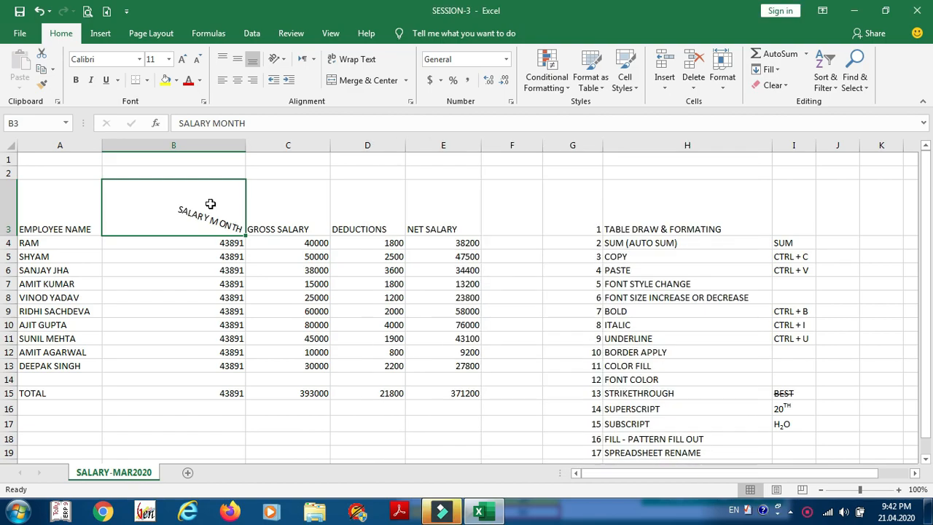
key(ctrl+z)
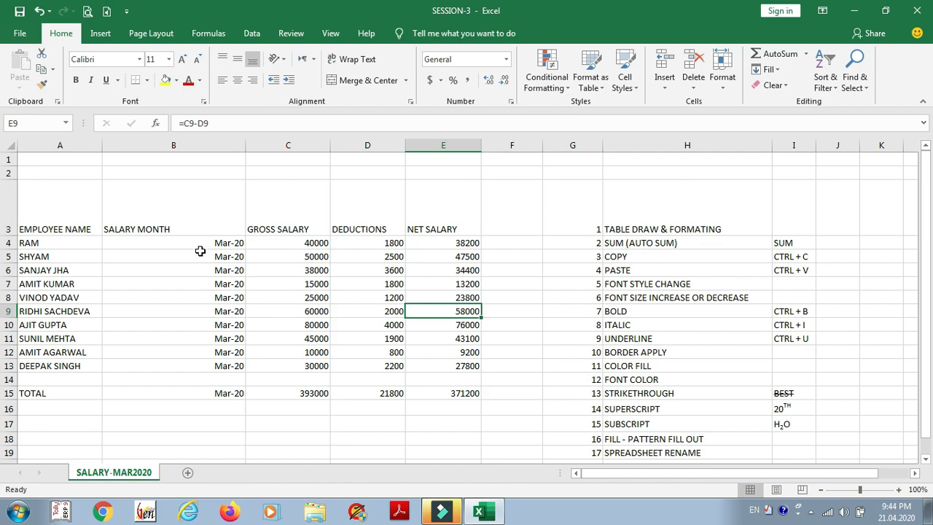
Step: Increase the SALARY MONTH heading's indent by four levels, and decrease it back to no indent
click(188, 222)
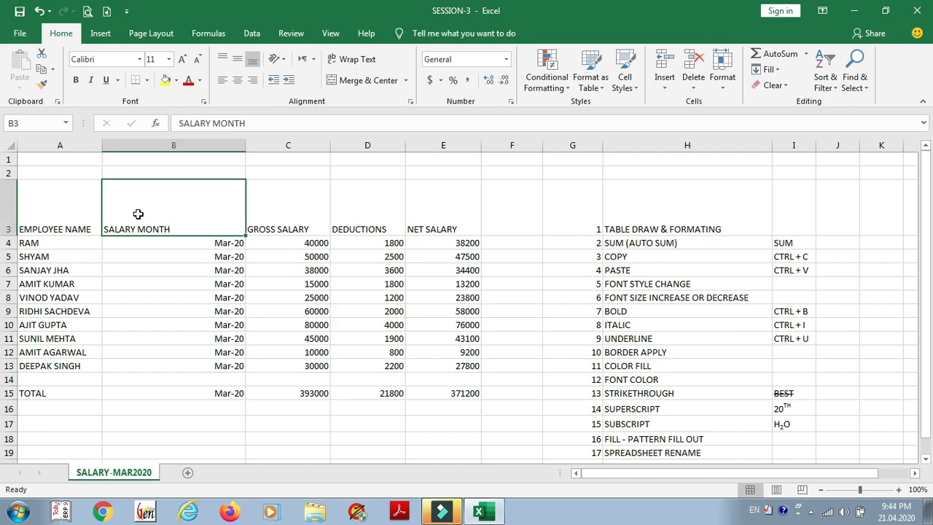
click(286, 82)
click(286, 82)
click(287, 81)
click(287, 82)
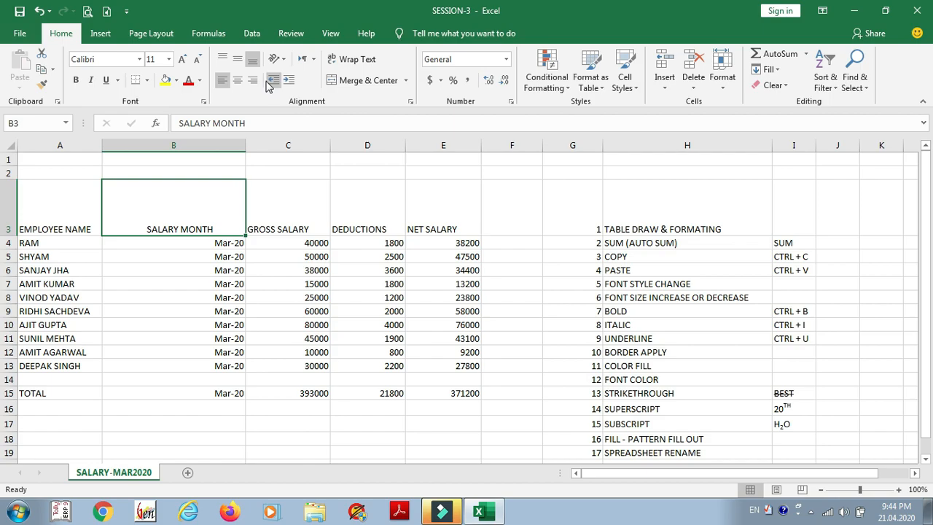
click(273, 81)
click(272, 81)
click(273, 80)
click(273, 81)
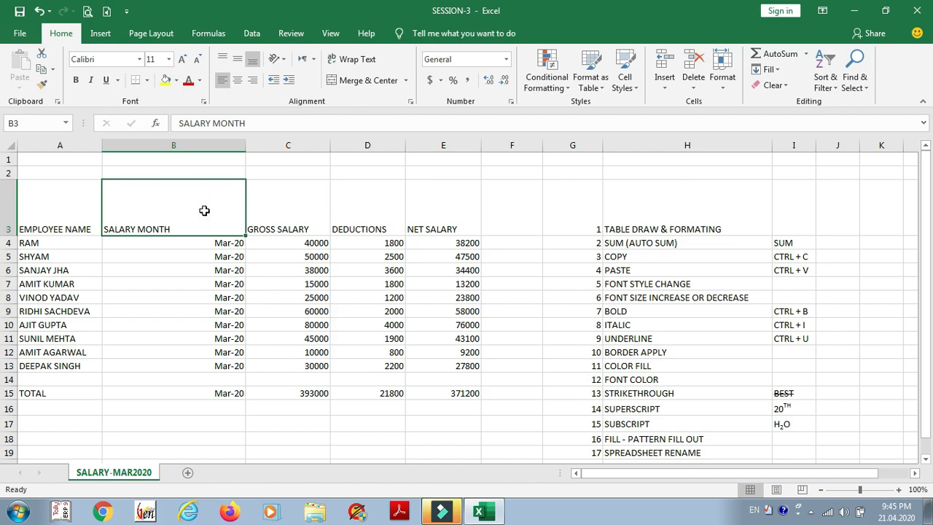
Step: Apply Wrap Text to the headings in A3:E3 and narrow columns B to E
drag(58, 213, 437, 213)
click(356, 63)
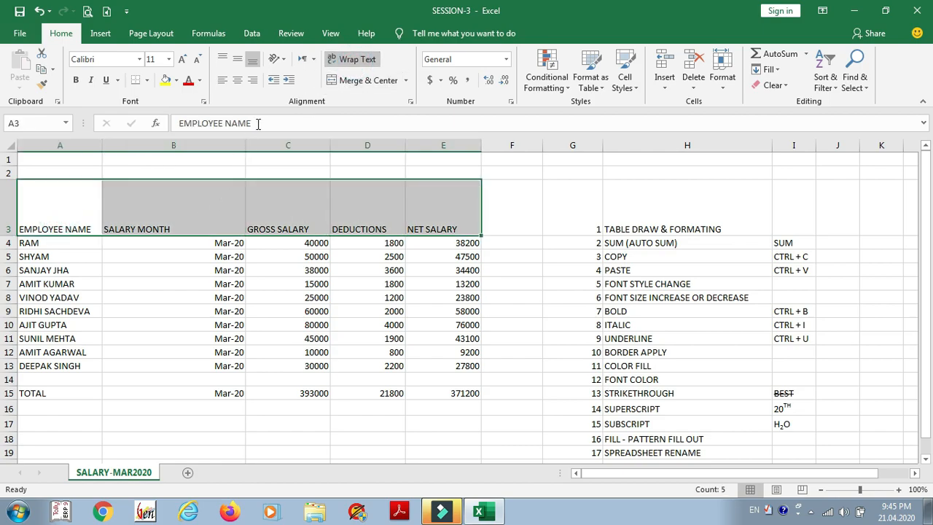
drag(246, 145, 171, 149)
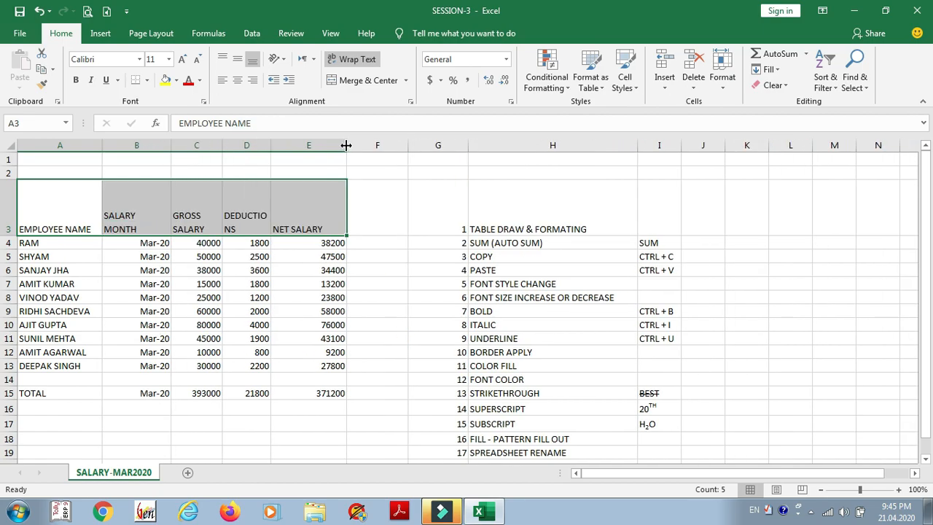
drag(346, 145, 318, 145)
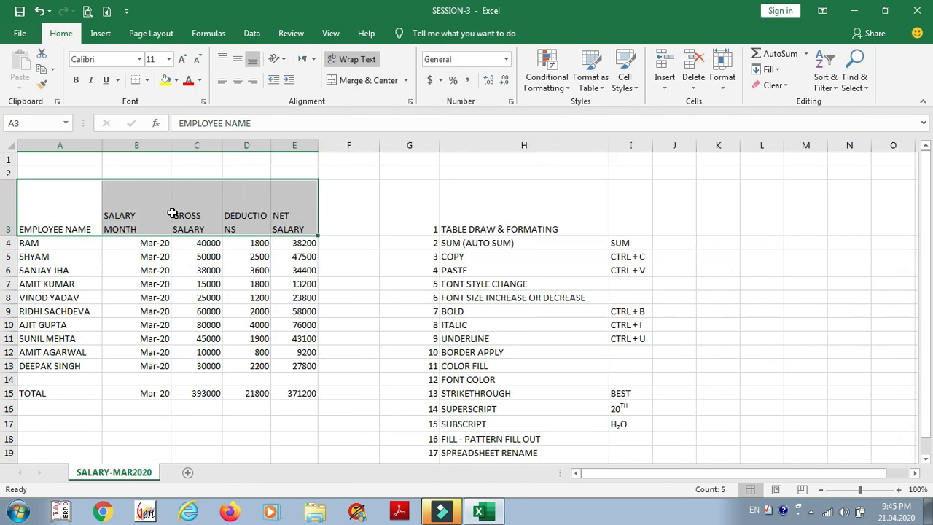
Step: Widen column D slightly and check the text control options of the DEDUCTIONS heading in the cell alignment settings
click(199, 215)
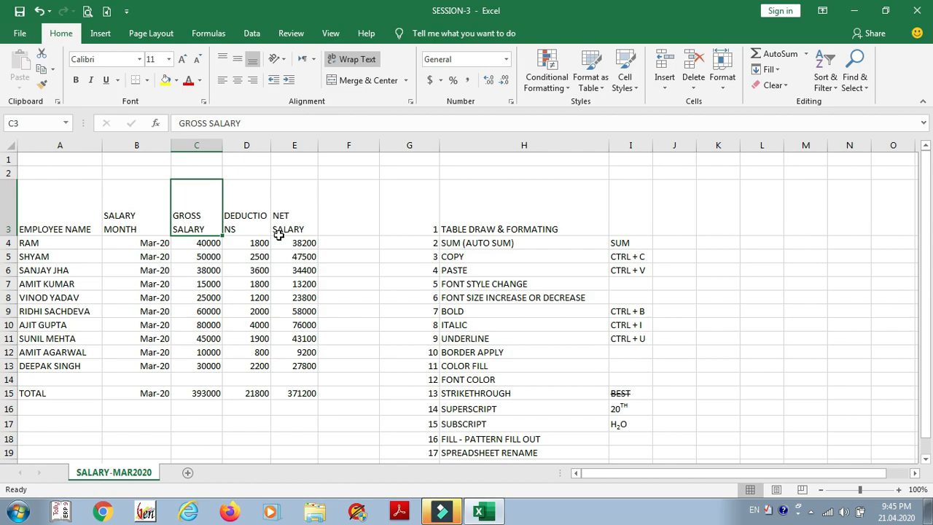
click(258, 215)
mouse_move(270, 145)
mouse_down()
mouse_move(262, 144)
mouse_move(274, 145)
mouse_up()
click(410, 102)
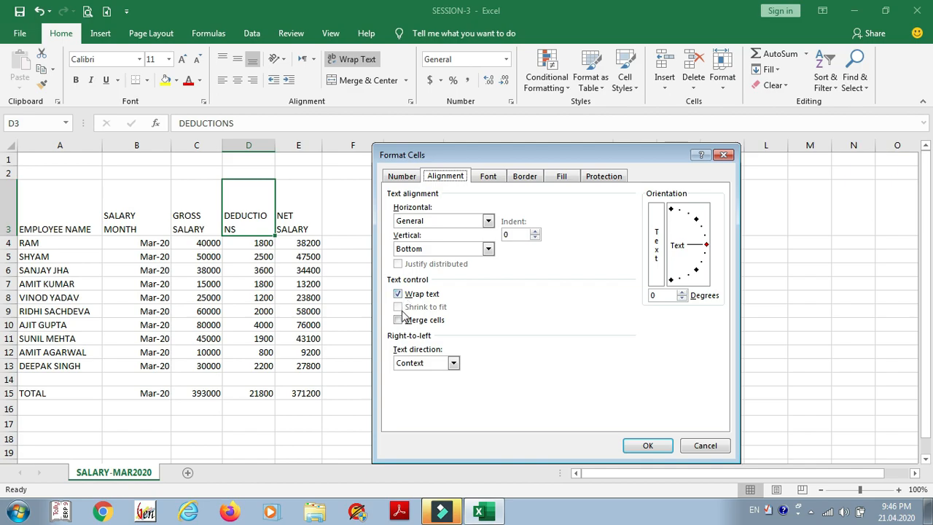
click(723, 155)
Step: Turn off Wrap Text for the headings in A3:E3 and apply Shrink to fit instead
drag(46, 204, 299, 222)
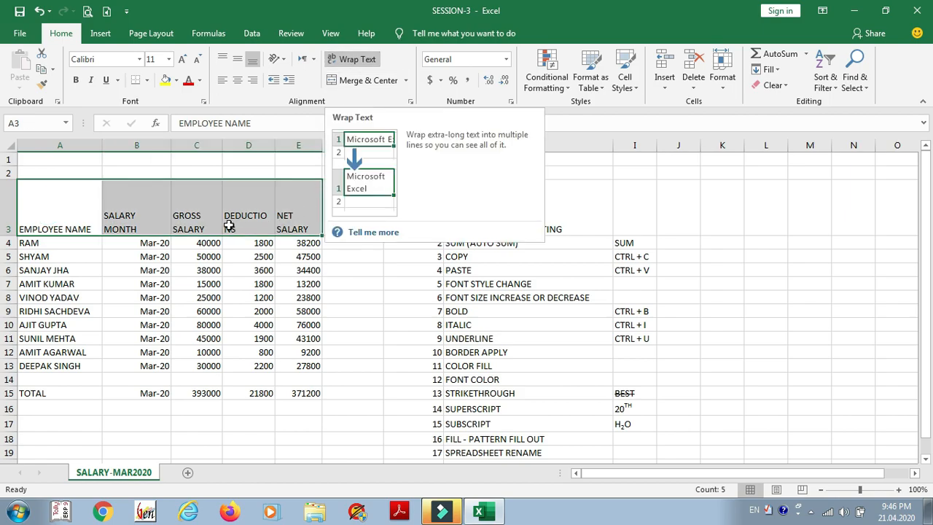
click(351, 59)
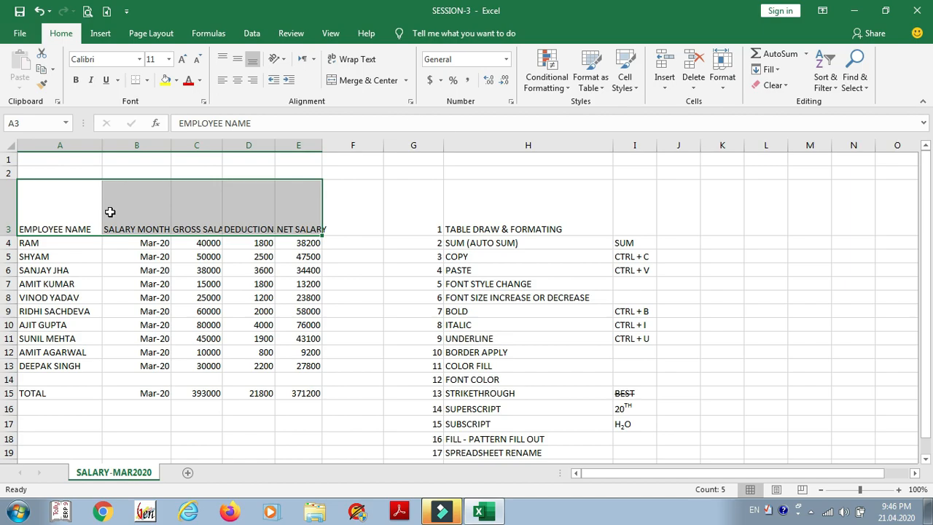
click(410, 101)
click(405, 305)
key(Return)
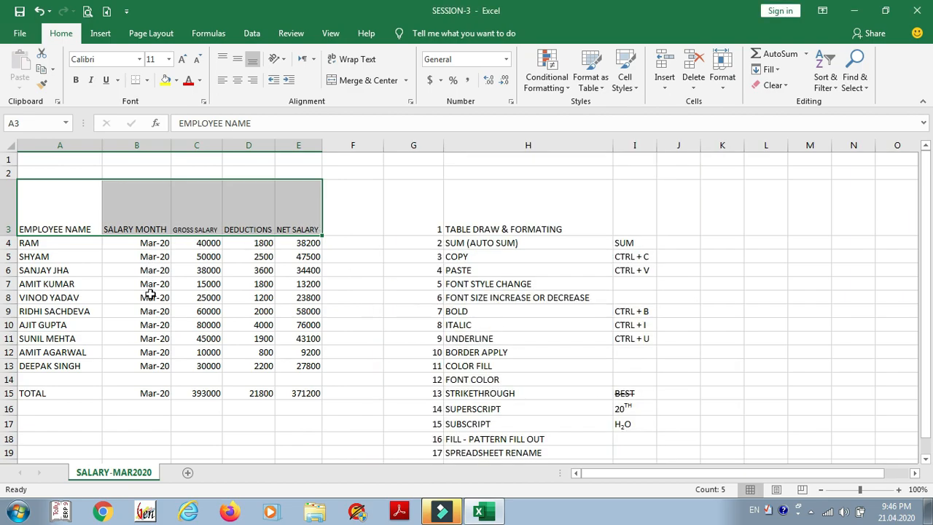
Step: Widen columns B and C to fit their headings at full size, and widen column D slightly
drag(171, 144, 184, 144)
drag(234, 145, 266, 150)
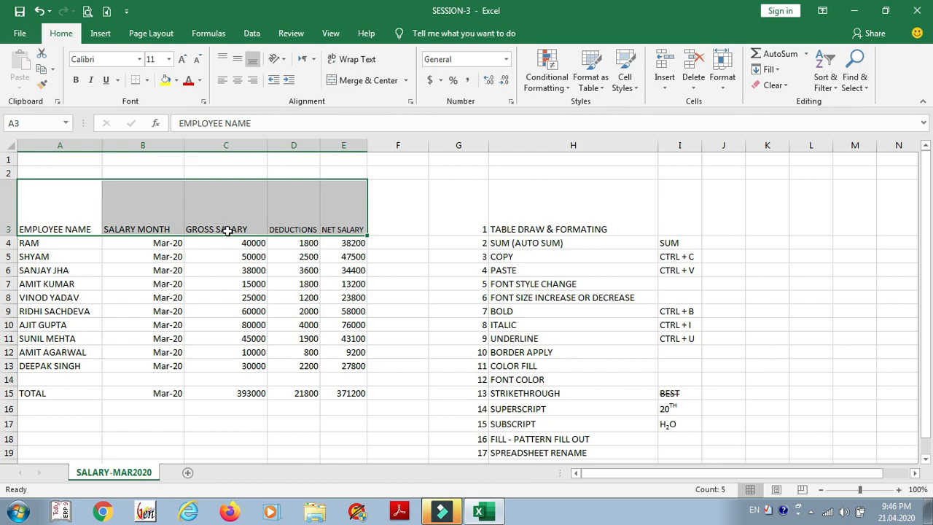
mouse_move(320, 146)
mouse_down()
mouse_move(289, 153)
mouse_move(282, 145)
mouse_move(321, 145)
mouse_up()
click(288, 154)
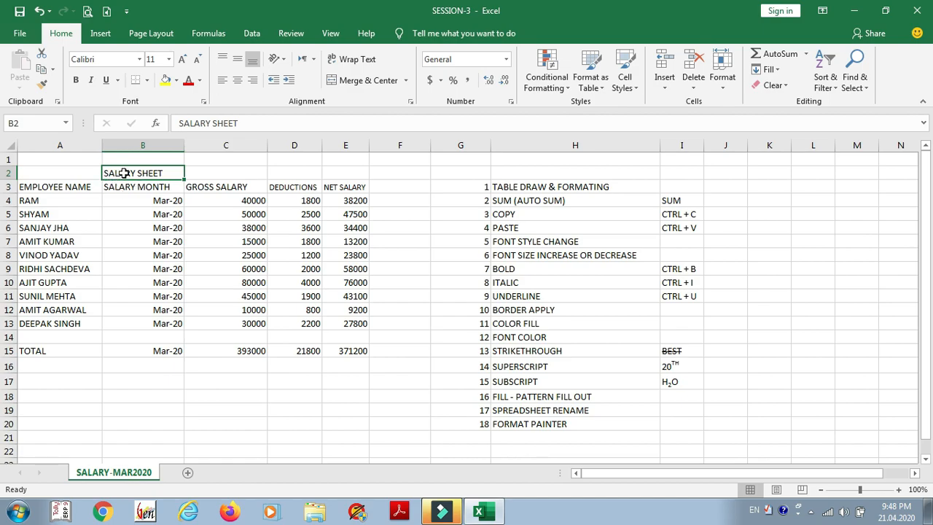
Step: Merge and center the SALARY SHEET title across A2:E2, and open the merge options for B17:B19
drag(77, 173, 360, 173)
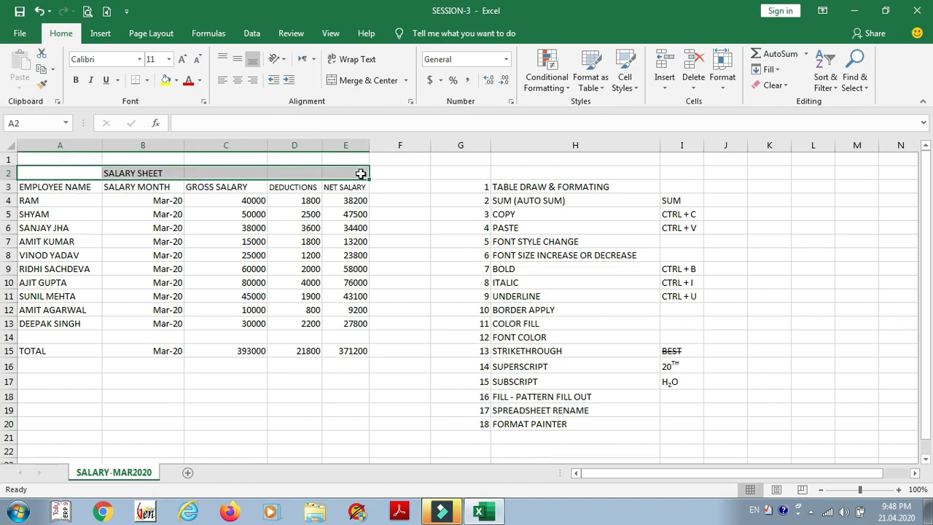
click(364, 80)
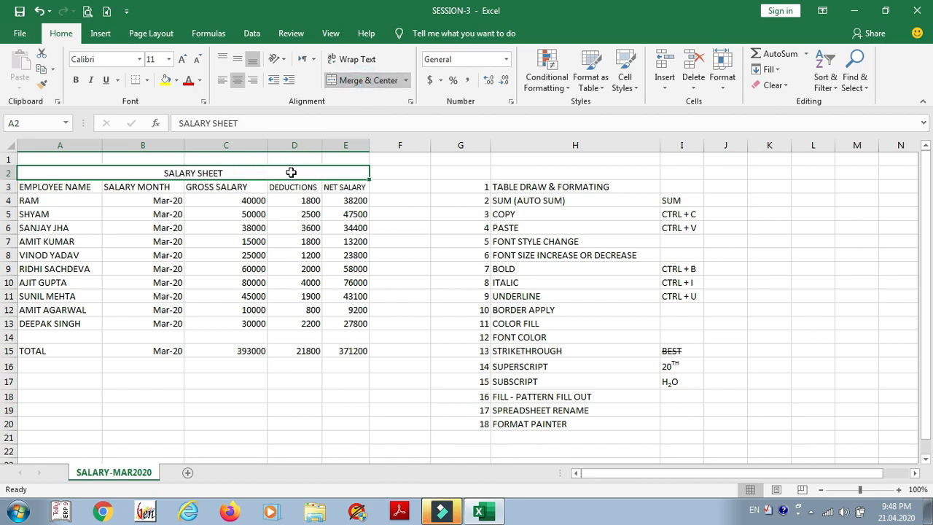
drag(143, 381, 143, 409)
click(406, 80)
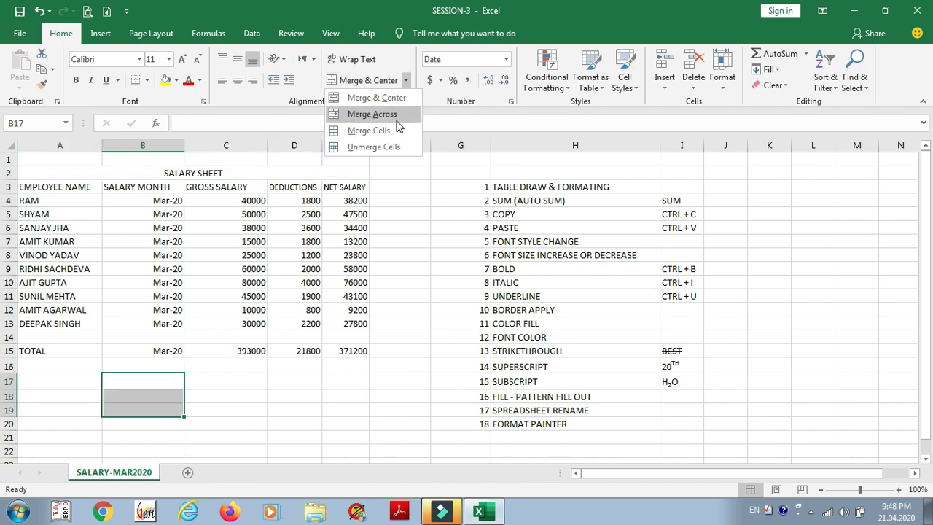
Step: Enter the numbers 1, 2, 3 and 4 in cells C17 to C20, and return to C17
click(251, 380)
click(251, 380)
text(1)
key(Return)
text(2)
key(Return)
text(3)
key(Return)
text(4)
key(Return)
key(Up)
key(Up)
key(Up)
key(Up)
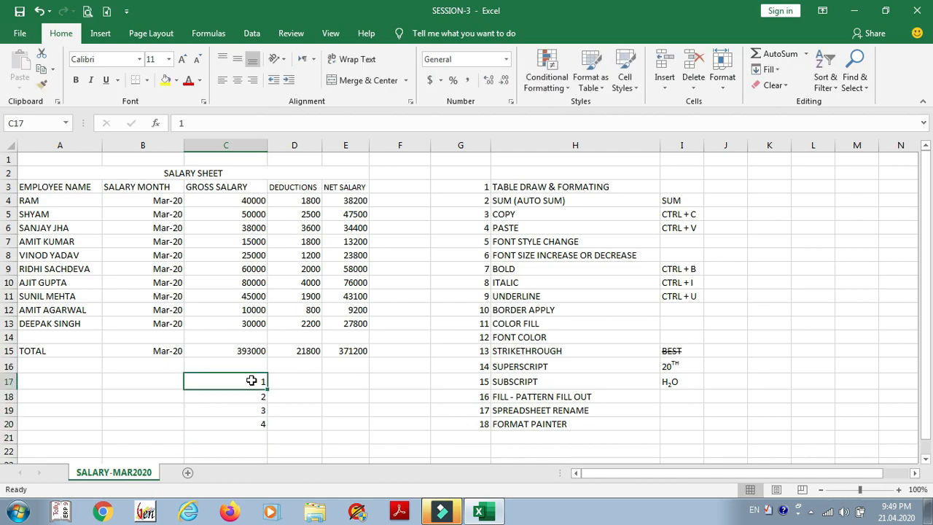
Step: Merge across cells C17:E17 in the row that holds the number 1
key(shift+Right)
key(shift+Right)
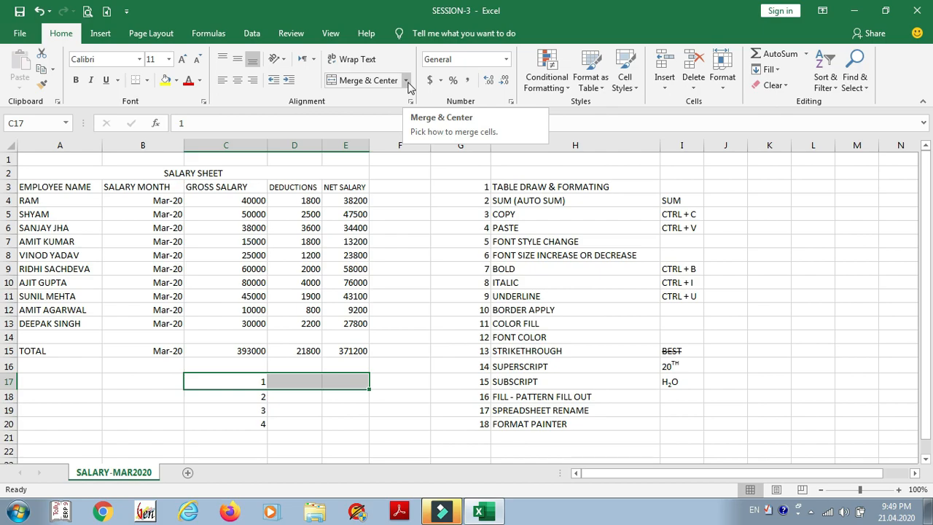
click(406, 80)
click(390, 114)
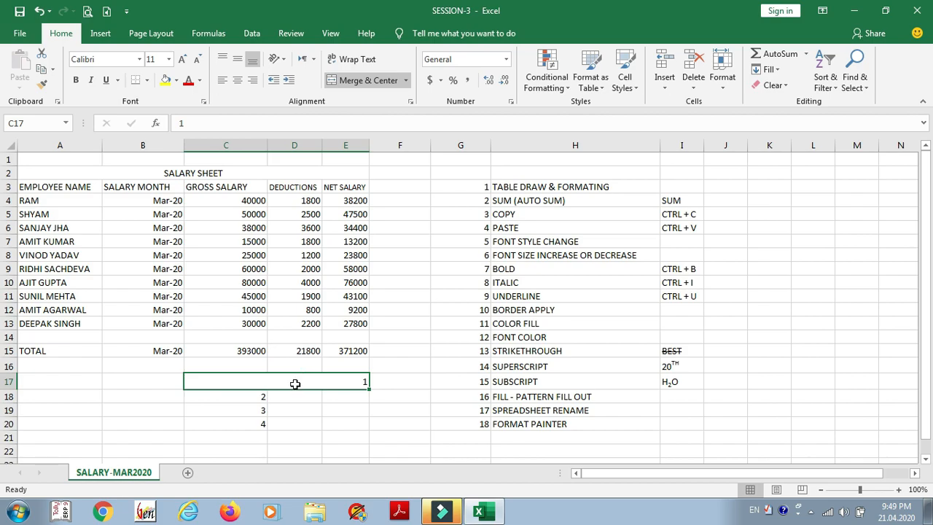
Step: Apply Merge Across to C18:E20 so that each row is merged separately
click(247, 396)
drag(246, 392, 343, 424)
click(406, 80)
click(373, 114)
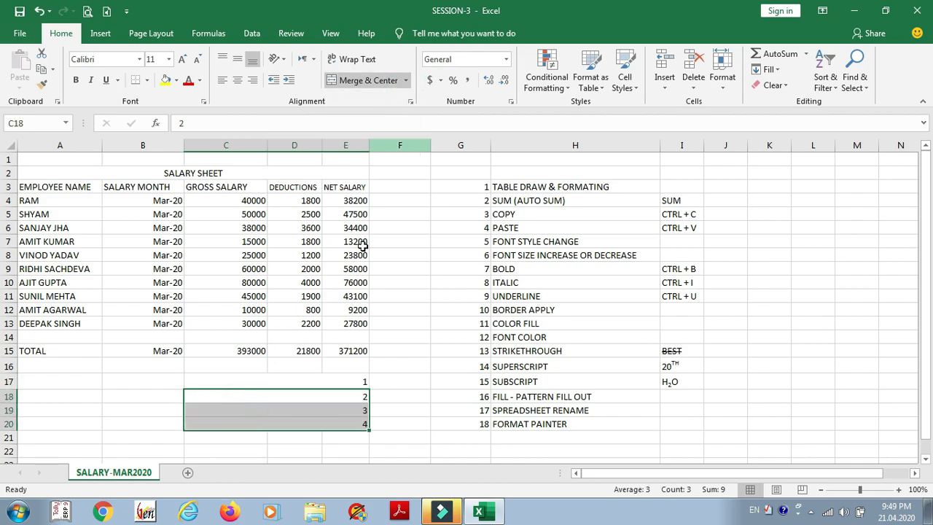
drag(310, 384, 304, 422)
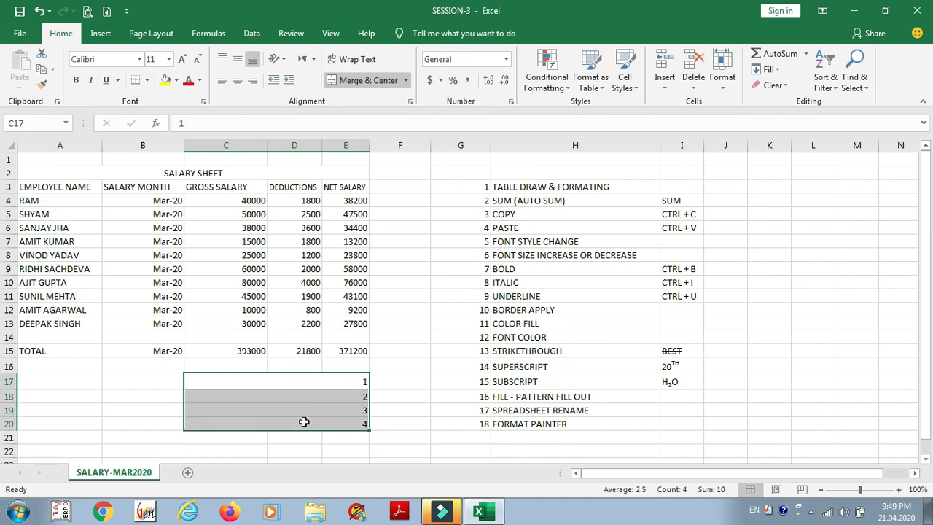
click(152, 381)
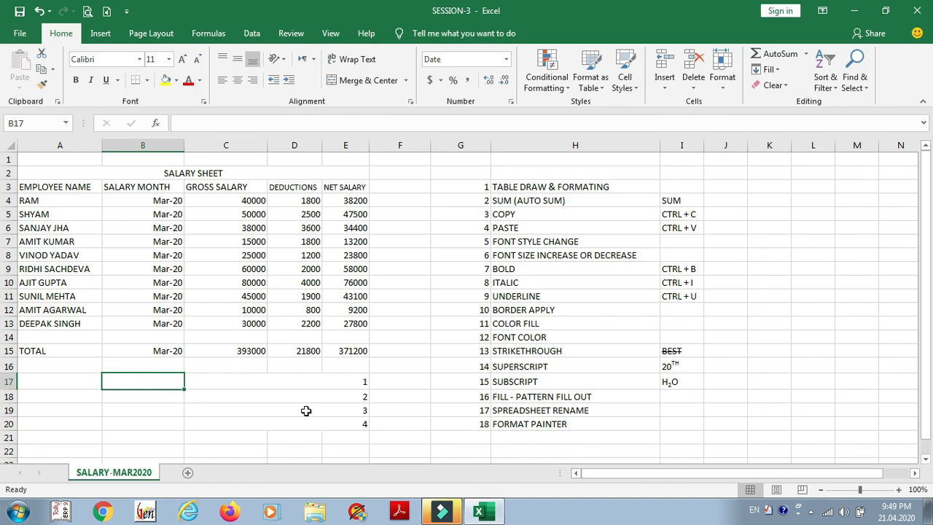
Step: Enter 1 in F17, try Merge Across on F17:F18, and clear the number again
click(404, 381)
text(1)
key(Return)
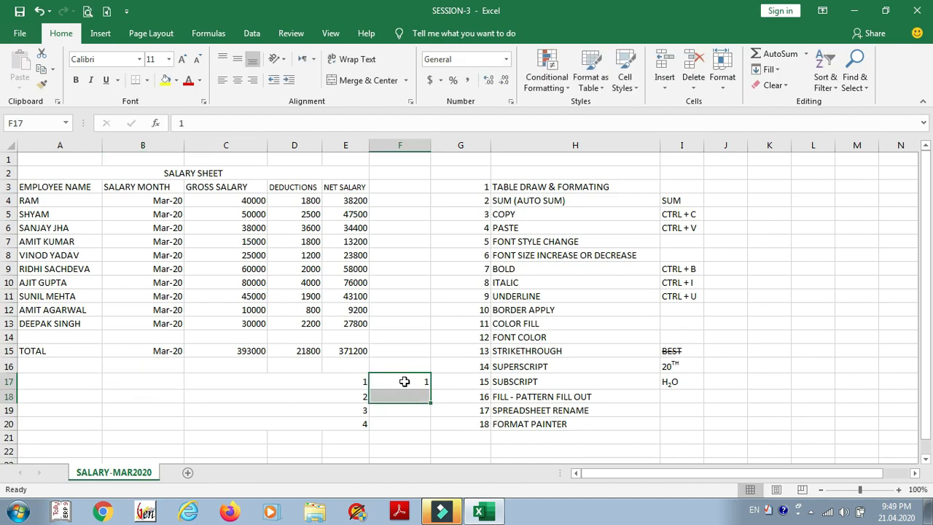
click(406, 80)
click(400, 115)
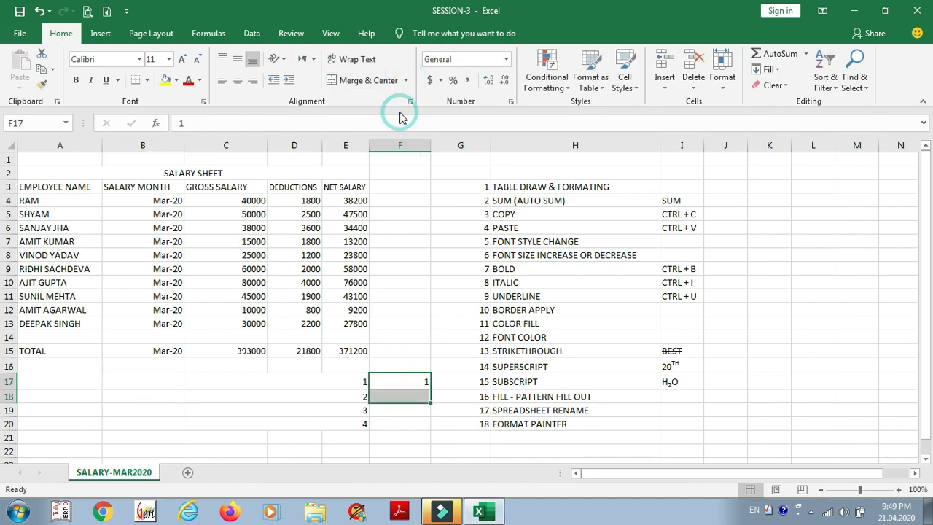
click(386, 396)
click(391, 387)
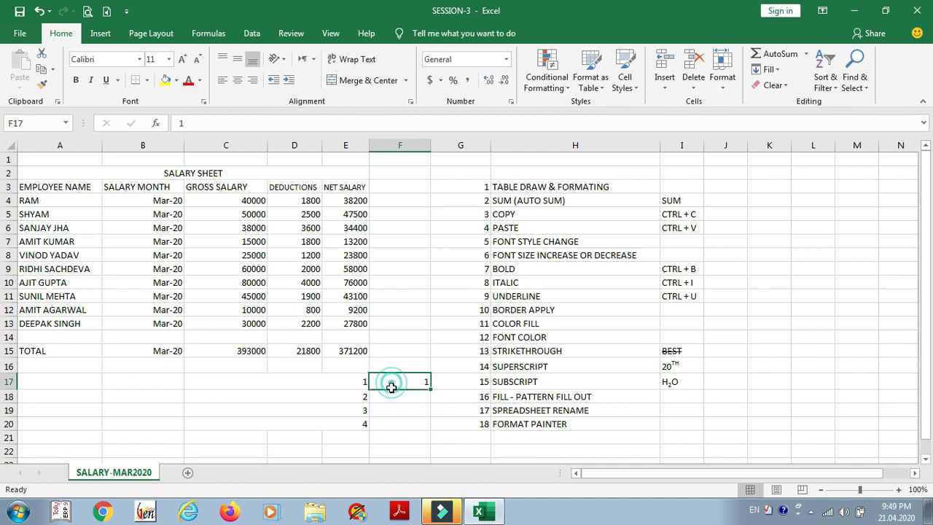
click(406, 80)
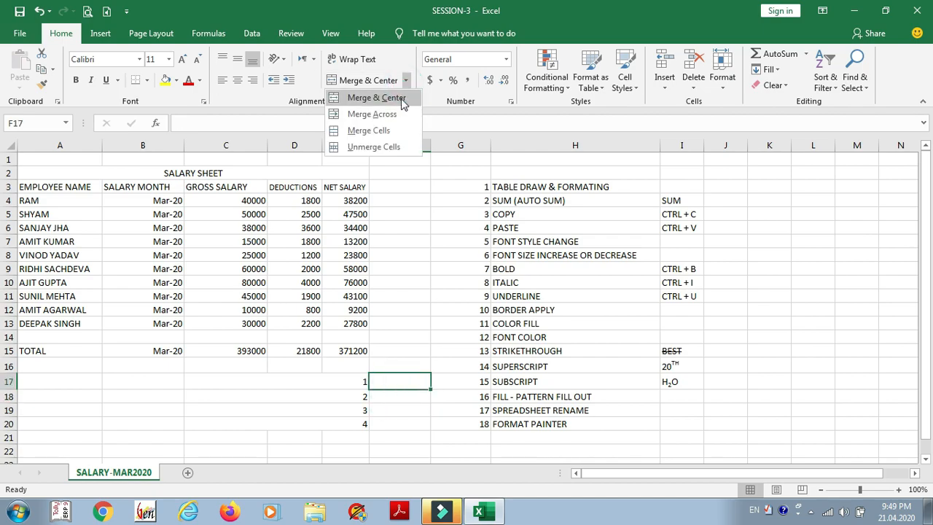
click(358, 307)
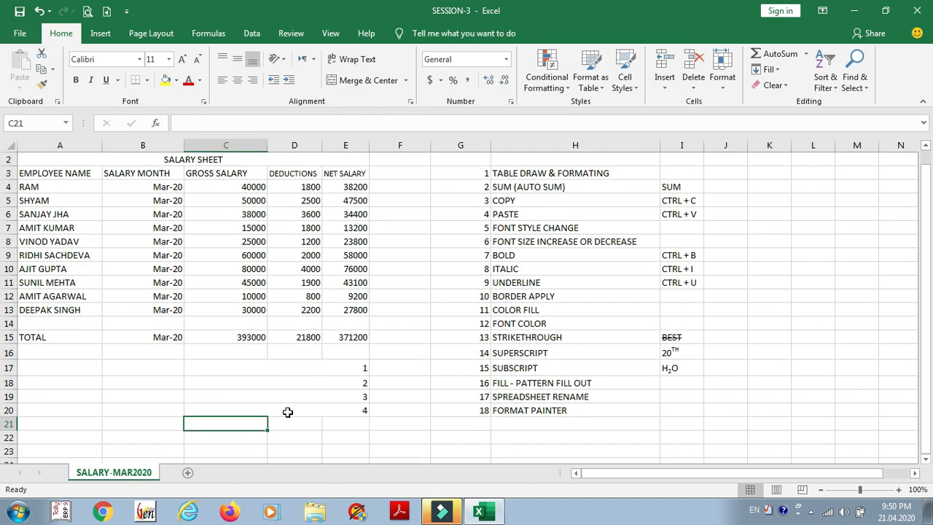
Step: Merge the block C20:E22 into a single cell with Merge Cells, and extend the merge to C20:F22
click(288, 412)
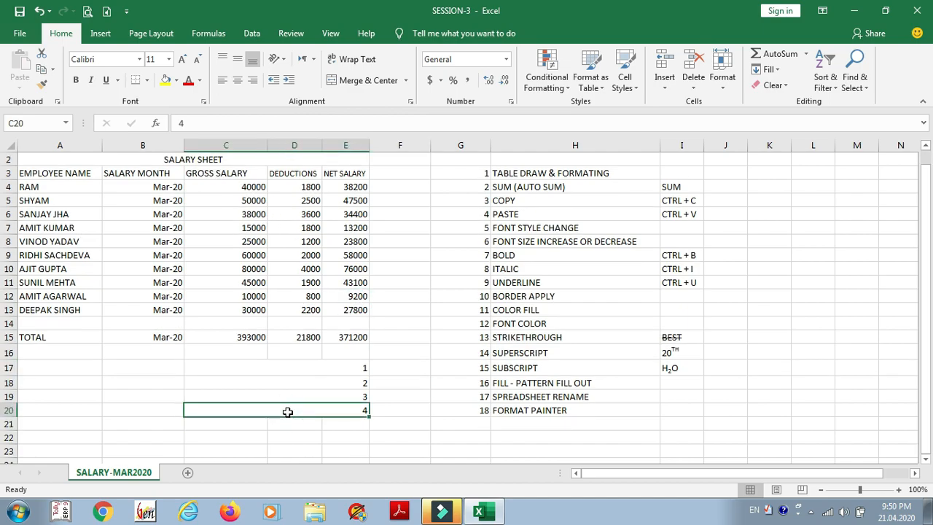
drag(288, 412, 295, 437)
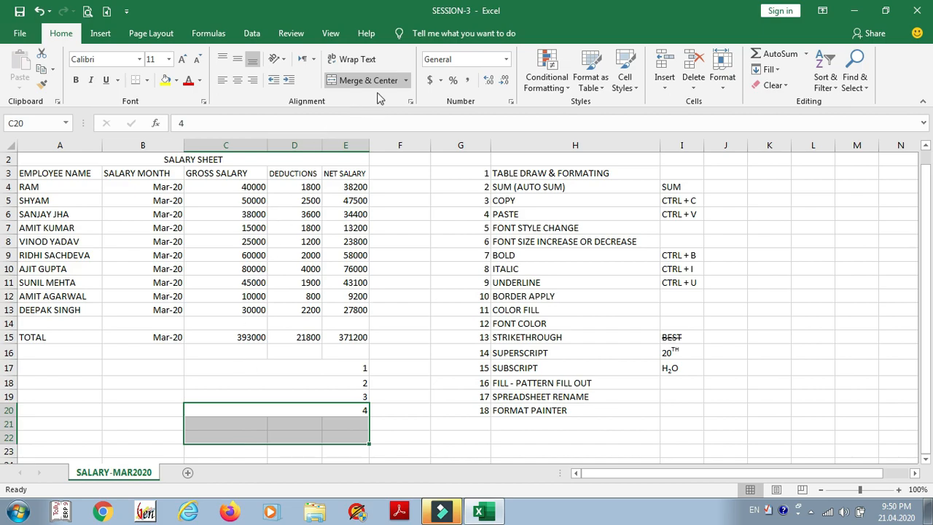
click(406, 80)
click(389, 130)
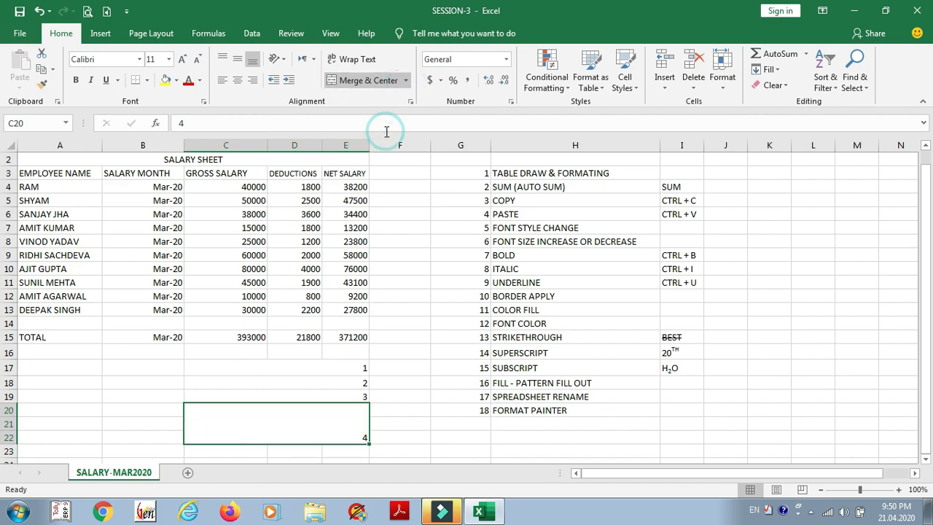
drag(325, 415, 386, 431)
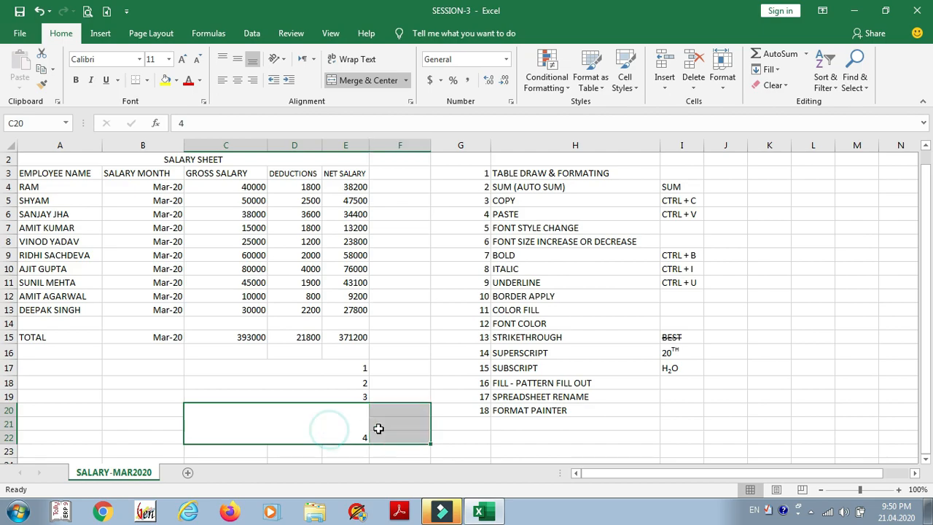
click(407, 82)
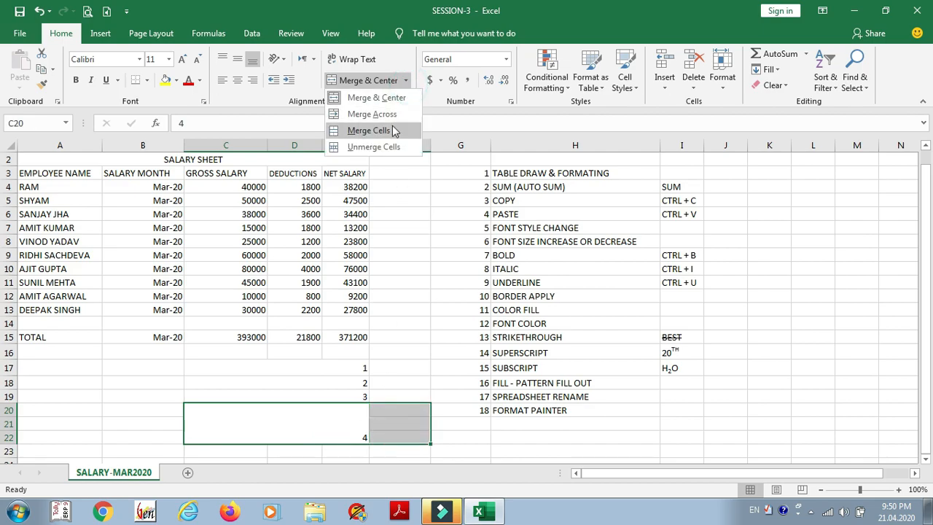
click(385, 129)
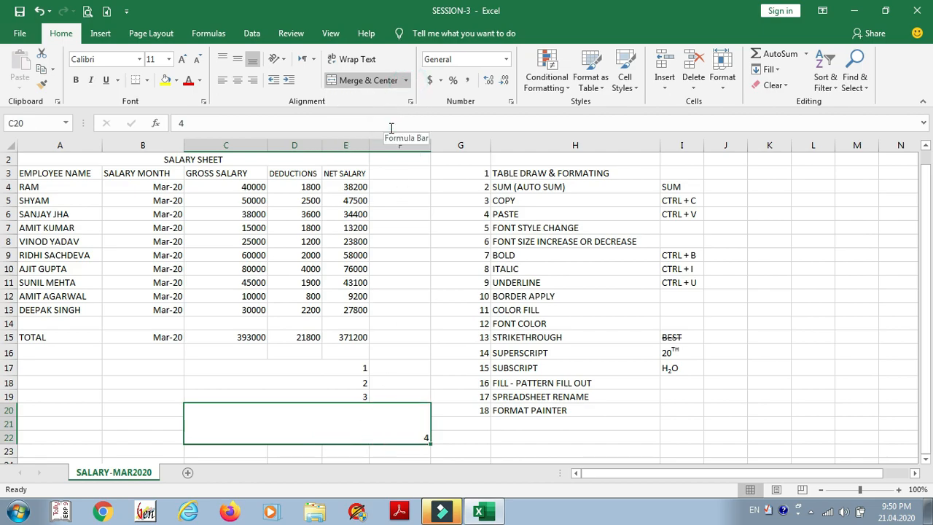
Step: Unmerge the block C20:F22 and the merged rows in C17:E19
click(406, 81)
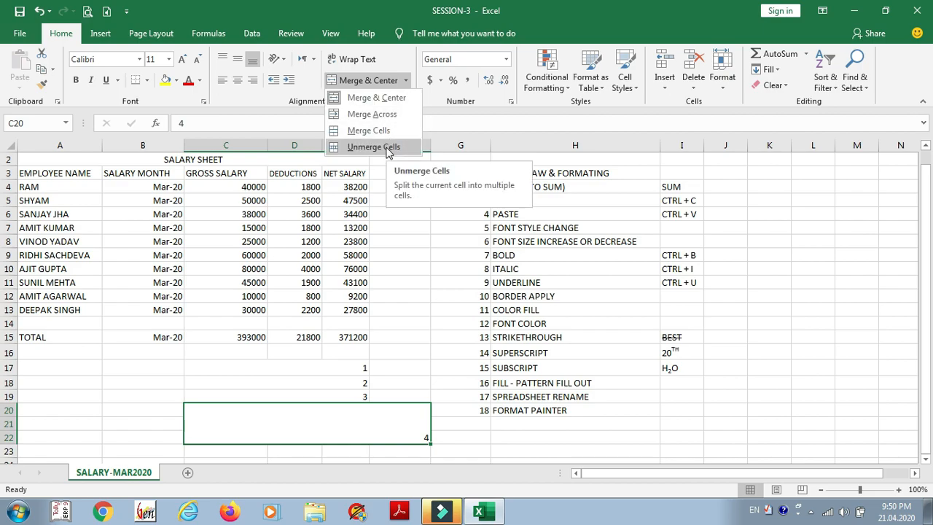
click(374, 147)
drag(258, 368, 357, 397)
click(408, 82)
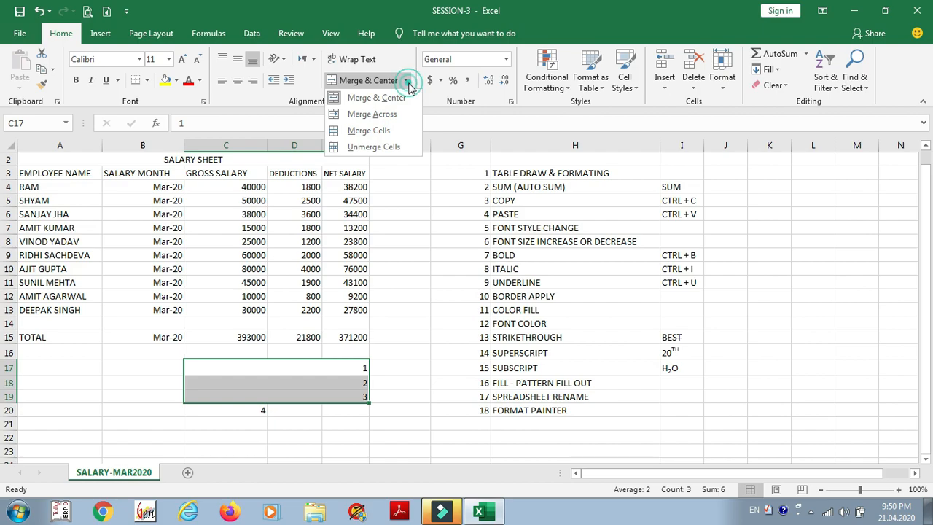
click(390, 146)
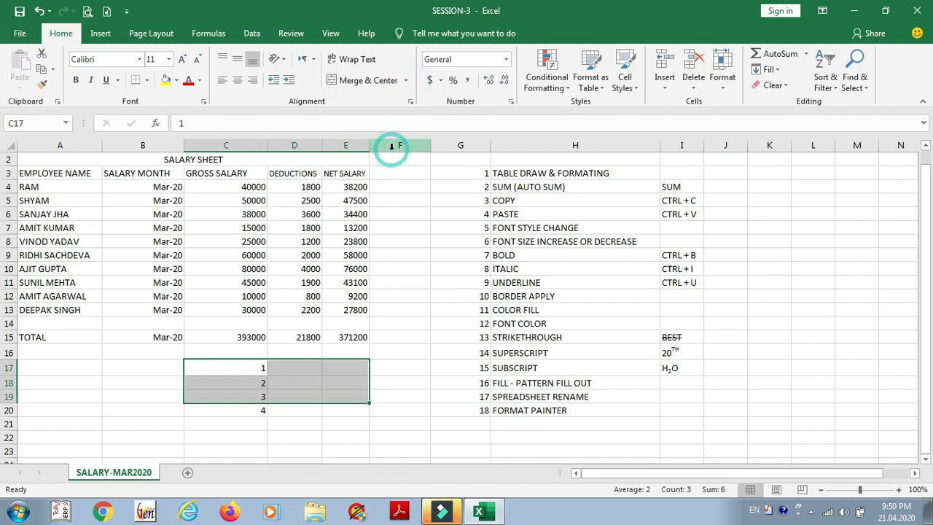
Step: Examine the horizontal alignment, text control and text direction options in the Format Cells alignment settings for D17
click(288, 369)
key(ctrl+1)
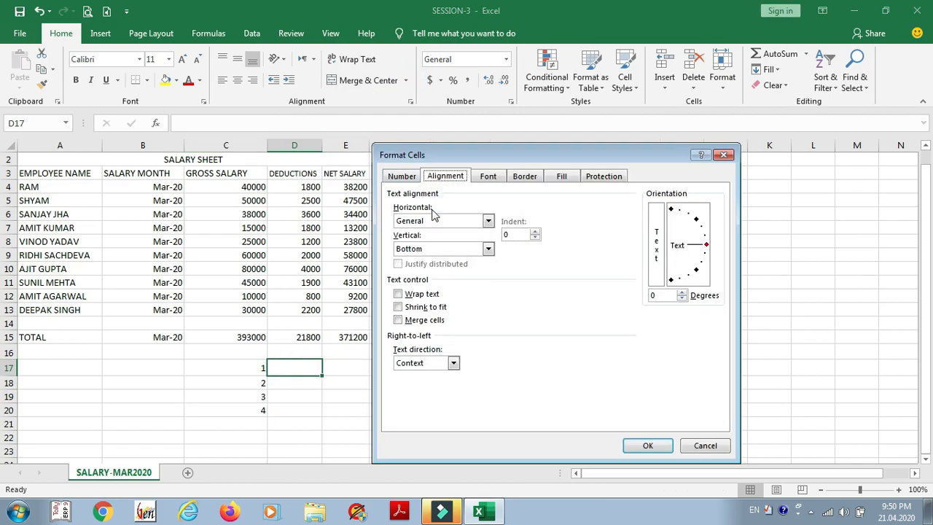
click(433, 220)
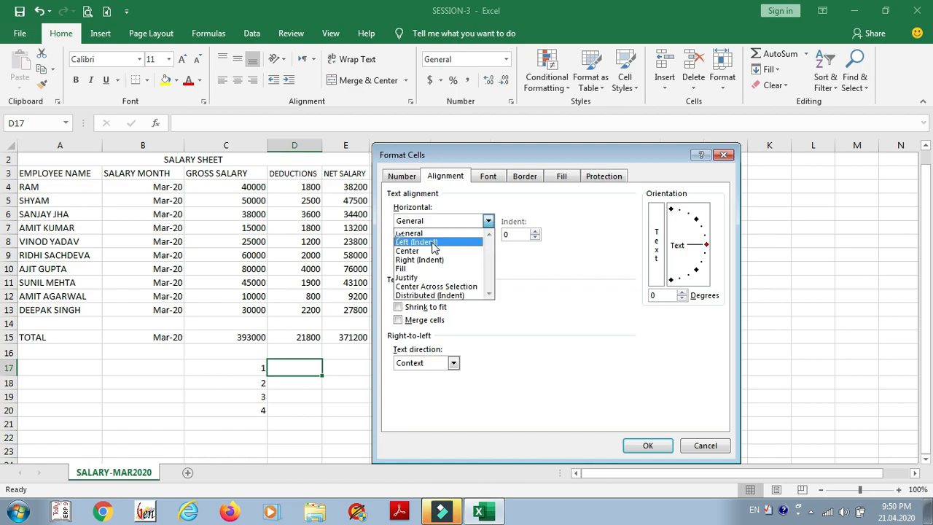
click(430, 233)
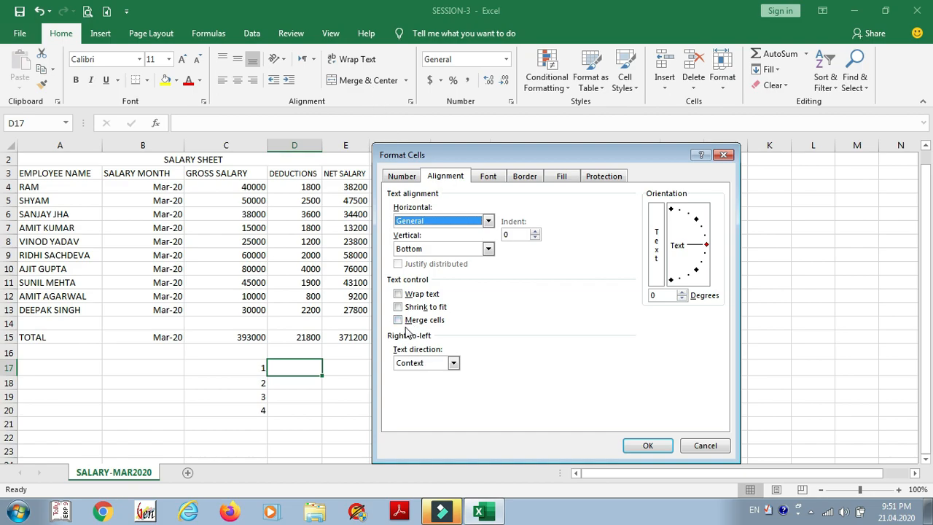
click(411, 364)
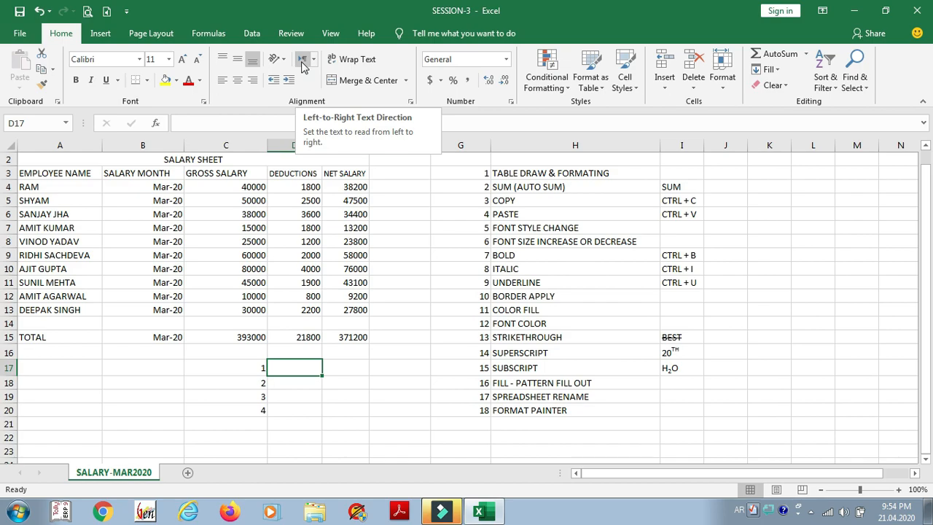
Step: Set the text direction of D17 to Context, and check that the input language is Arabic (Saudi Arabia)
click(305, 64)
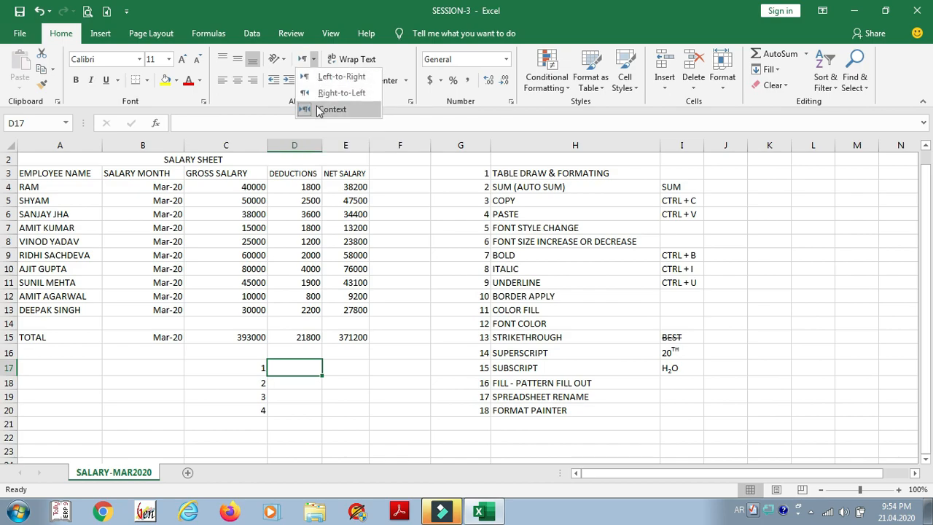
click(318, 110)
text(AFAFAFA)
click(739, 509)
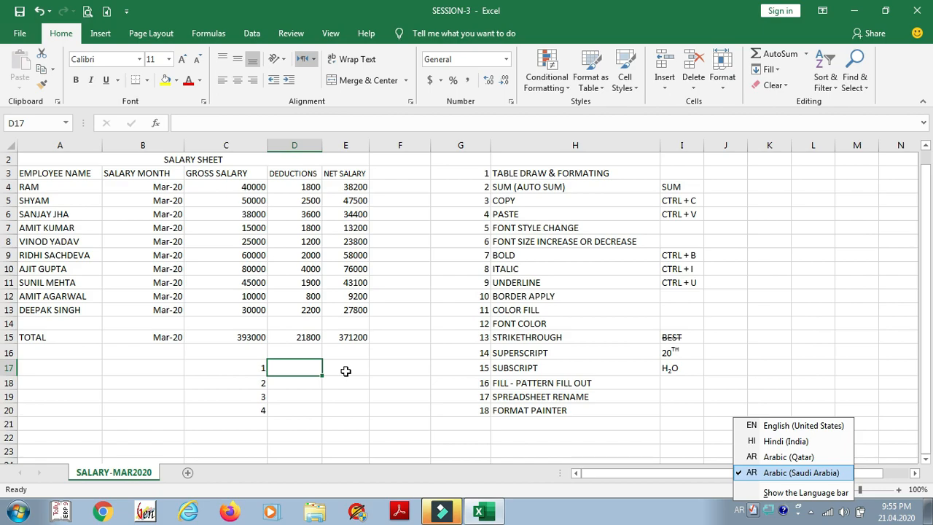
key(Escape)
Step: Enter Arabic sample text in D17 by converting strings of alternating S and F letters with the Arabic input method
text(S)
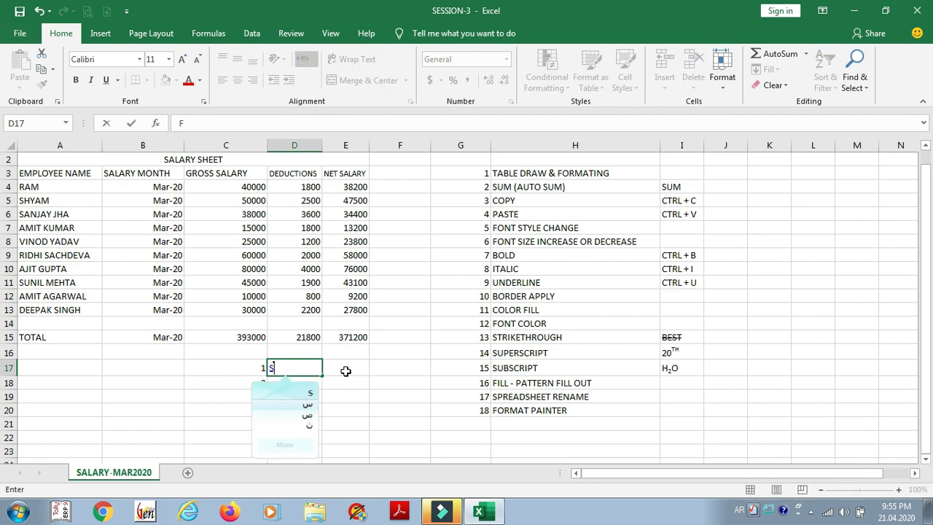
text(FSFSFSFSFSFS)
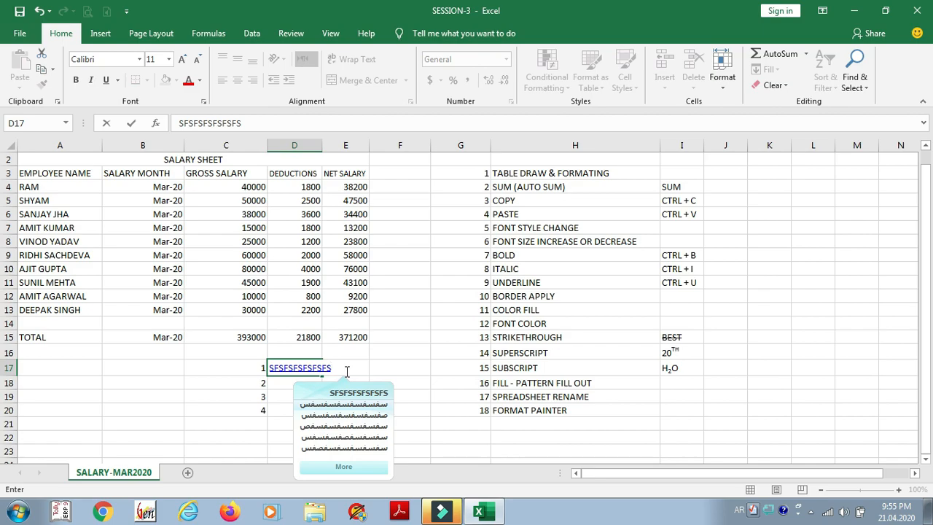
key(space)
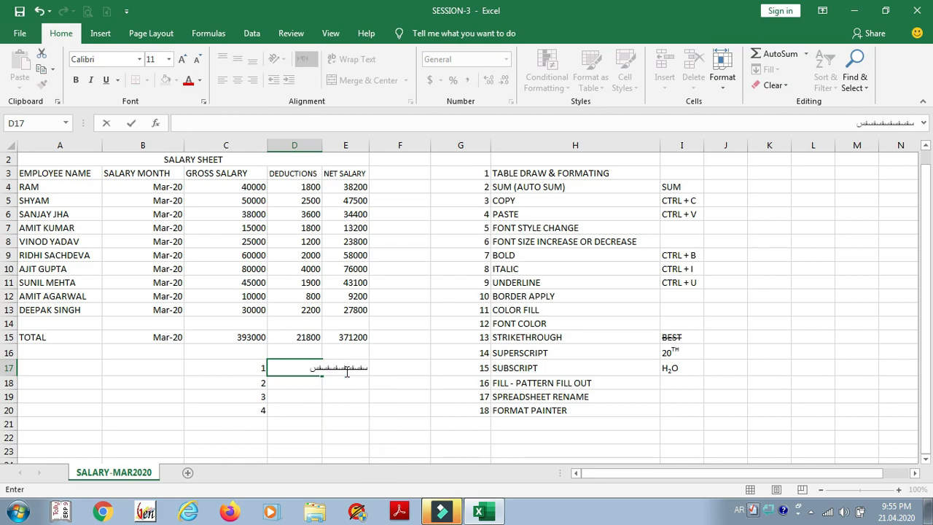
text(FSFSFSFSF)
text(SFSFS)
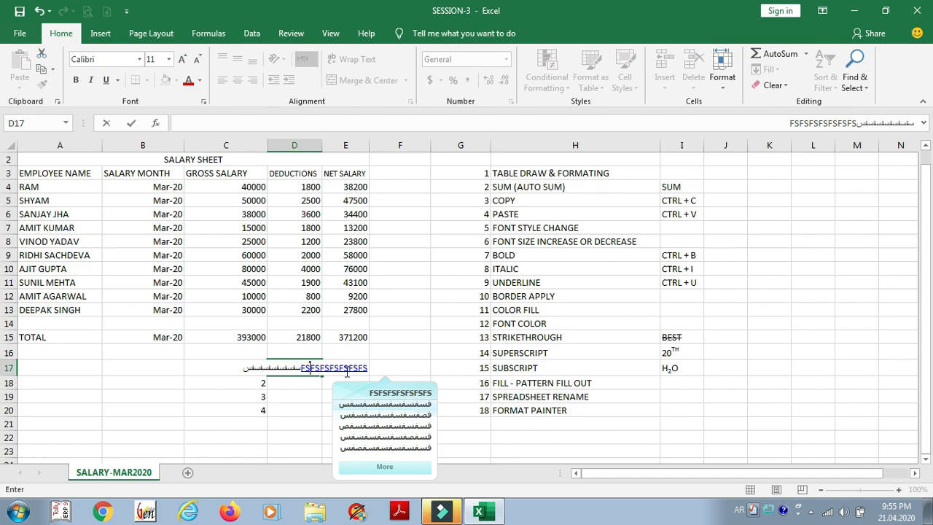
key(Return)
Step: Set the text direction of D18 to Left-to-Right, and enter FFFFFFFFFF there
click(305, 59)
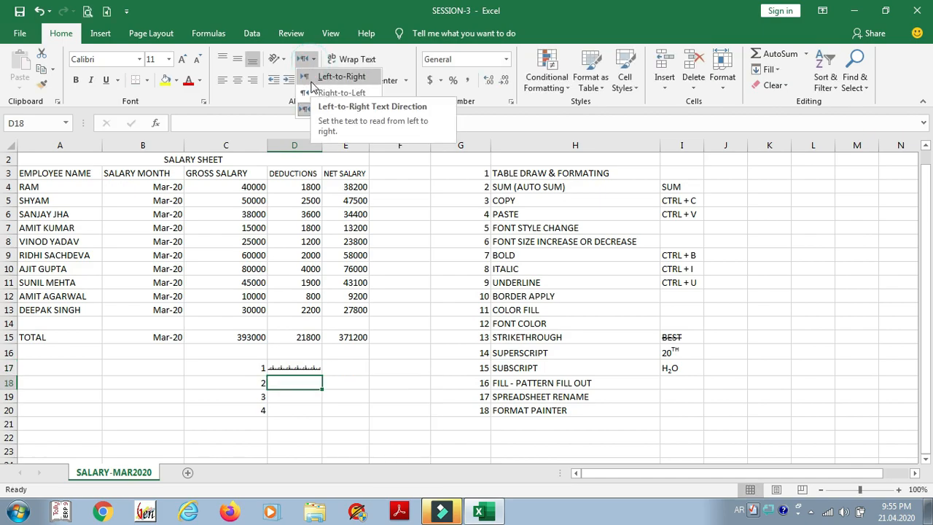
click(312, 81)
text(FFFFFFFFFF)
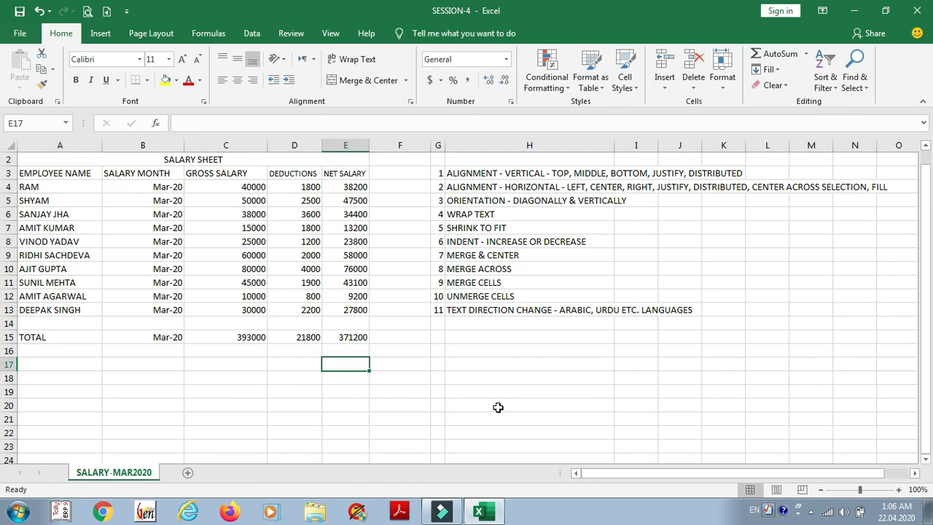
Step: Review the Format Cells alignment settings for H3 in SESSION-4, moving the dialog clear of the topic list
click(492, 173)
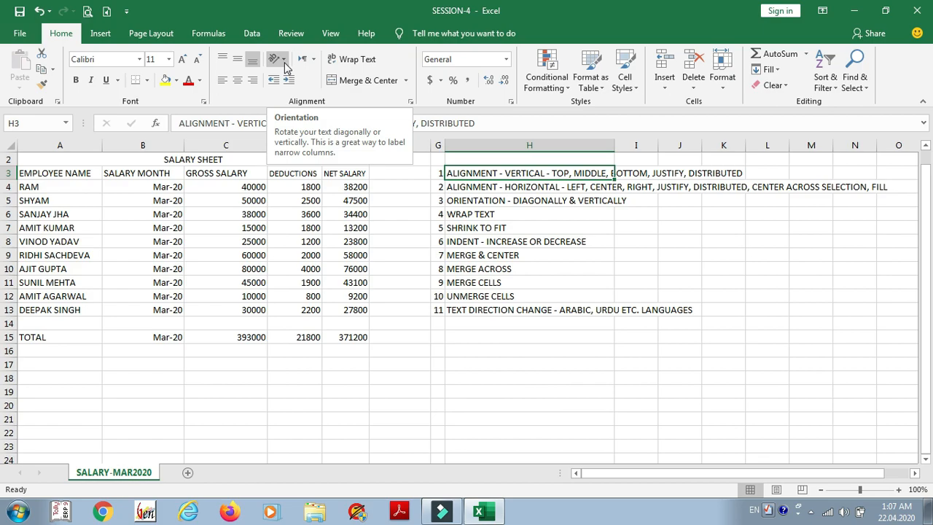
click(410, 101)
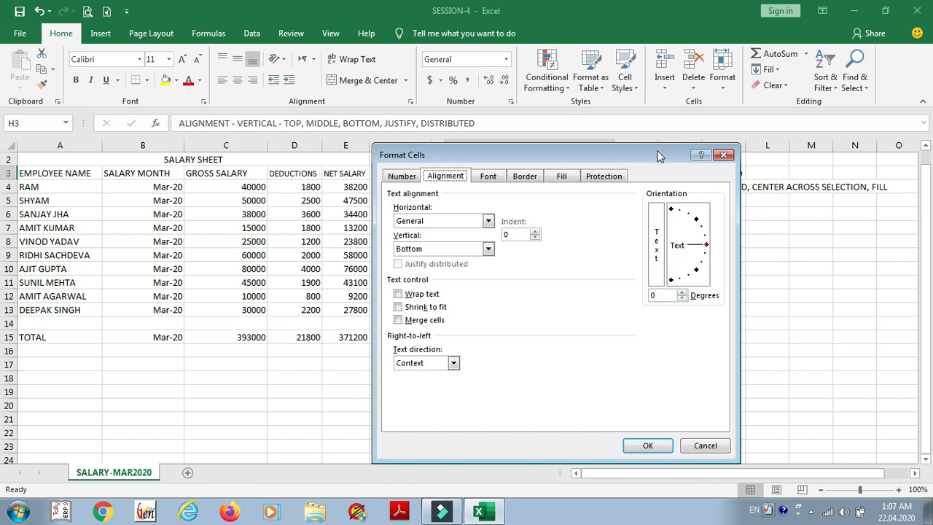
key(Escape)
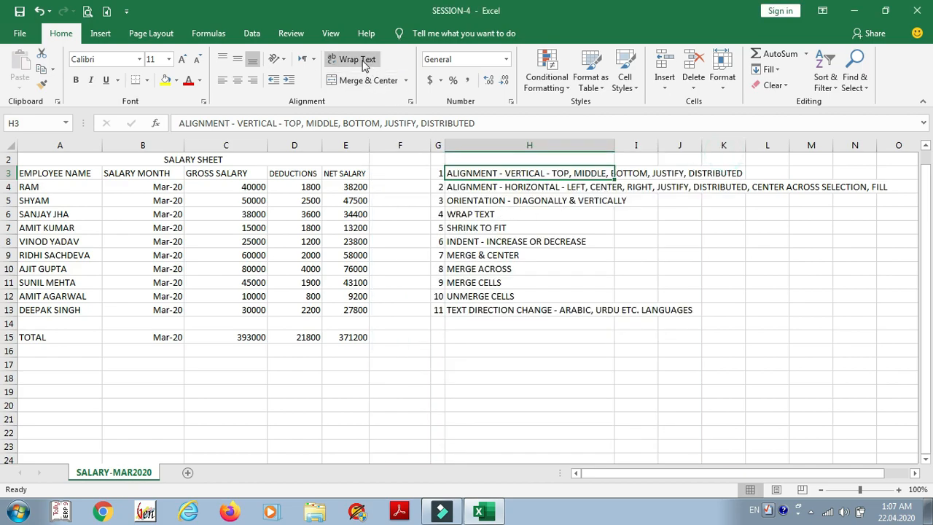
click(410, 104)
drag(500, 161, 191, 170)
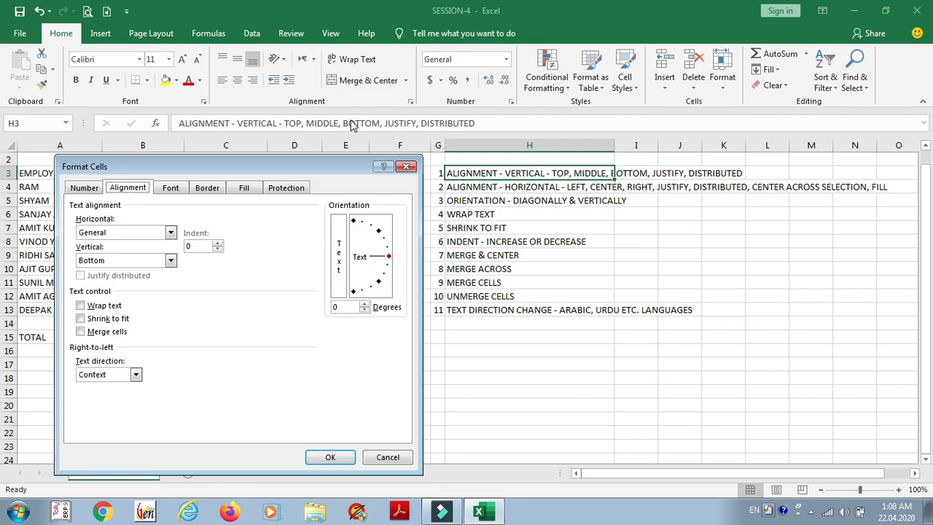
Step: Review the merge options through Unmerge Cells for H3, and reopen the cell's Format Cells alignment settings
click(406, 167)
click(405, 80)
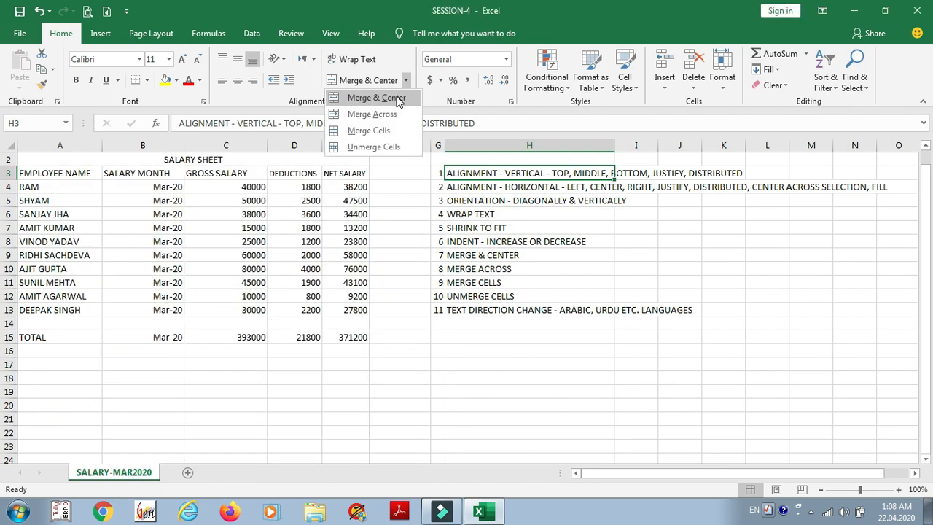
click(396, 147)
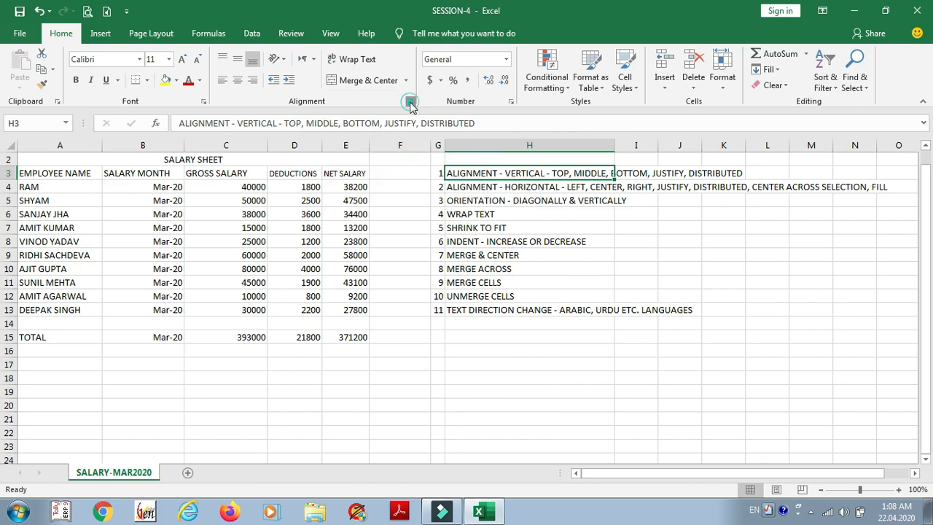
click(410, 101)
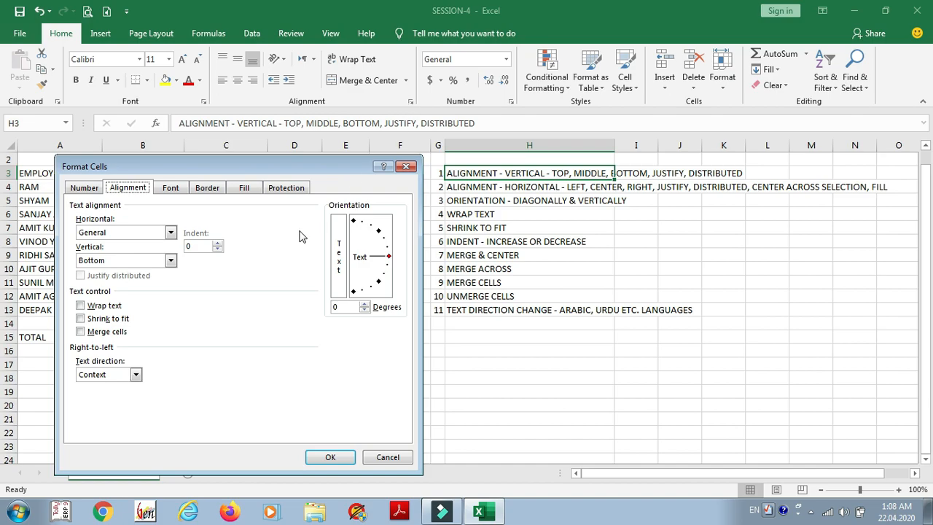